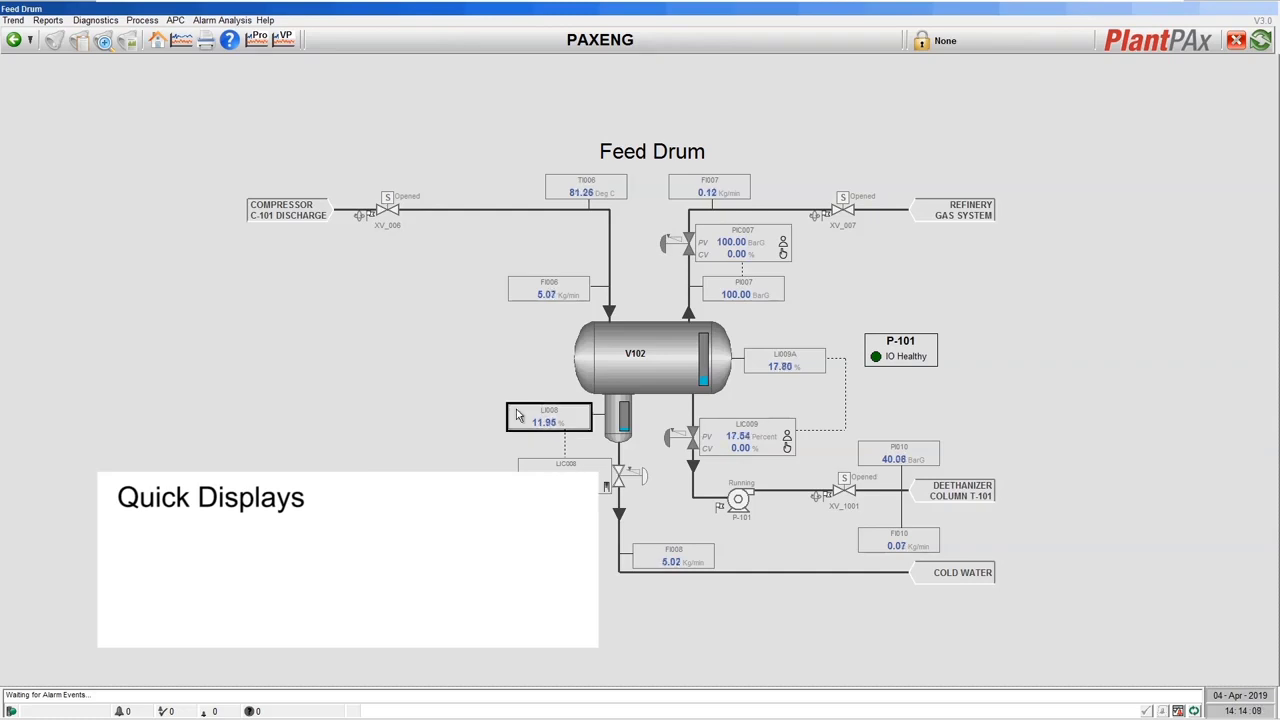
# Open the FI006, XV_1001 and P-101 quick displays and line them up beside the drum
pyautogui.click(537, 292)
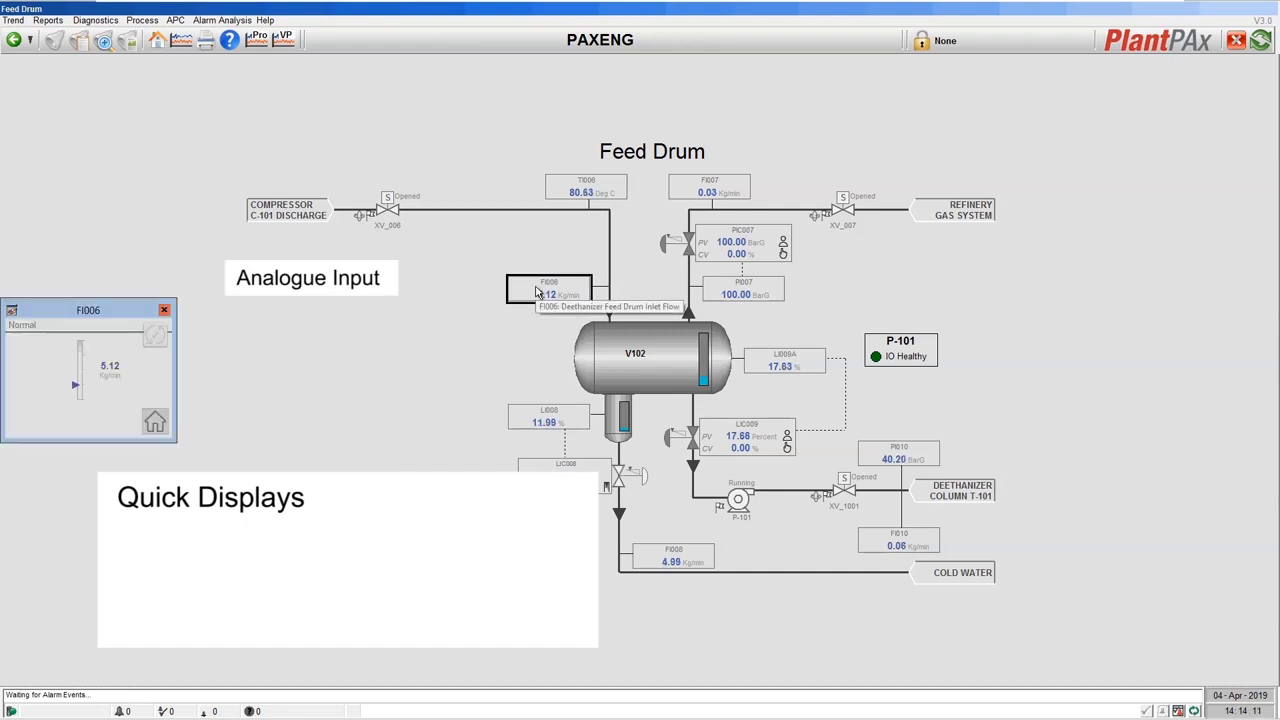
pyautogui.moveTo(104, 314); pyautogui.dragTo(327, 324)
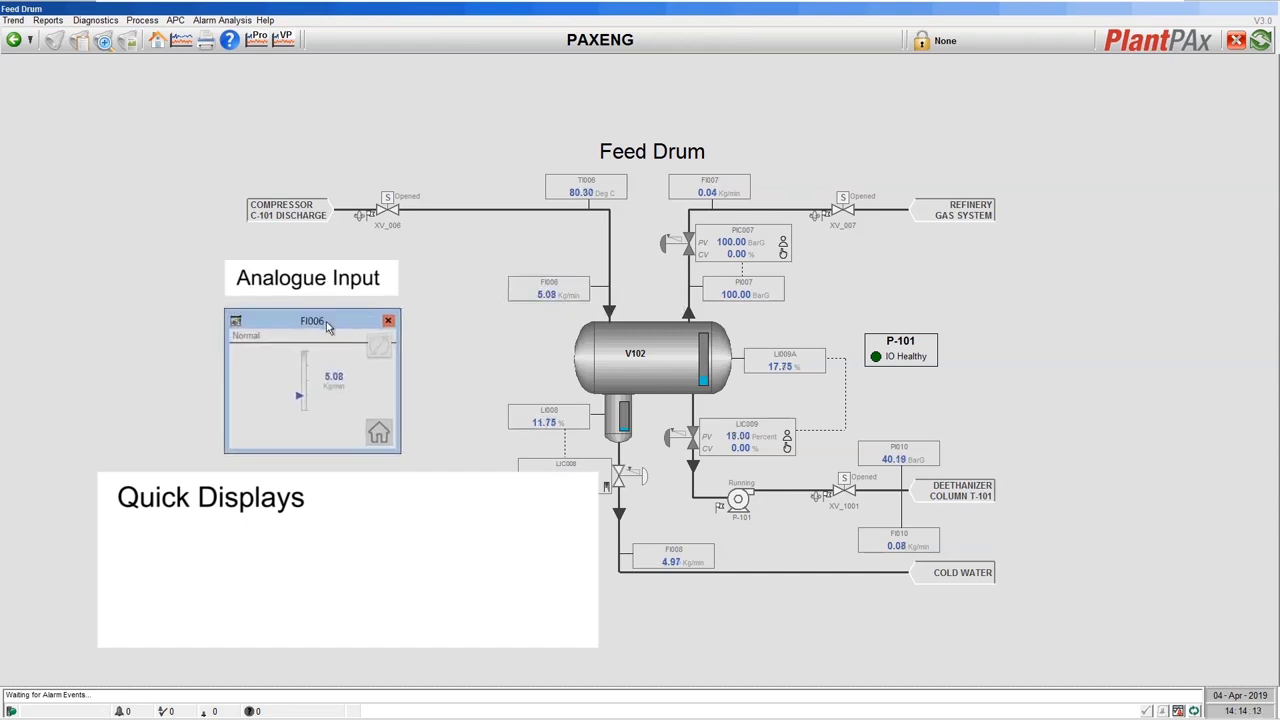
pyautogui.click(840, 492)
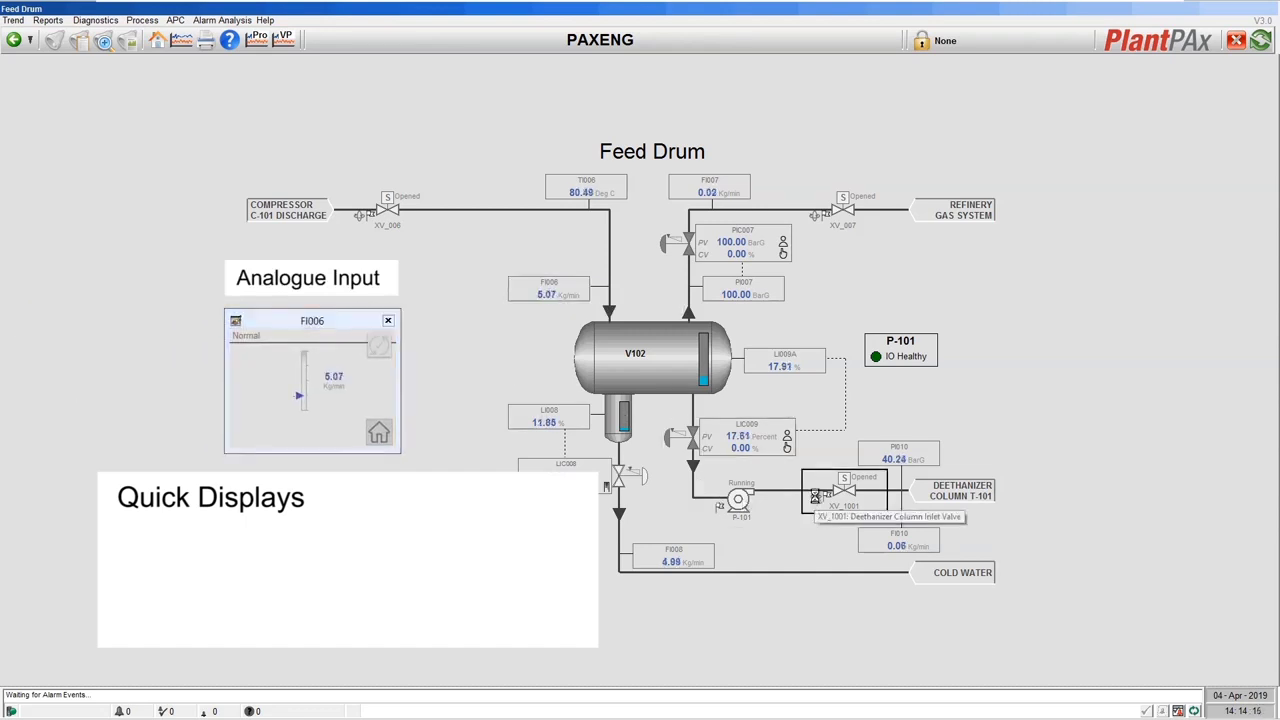
pyautogui.moveTo(893, 508); pyautogui.dragTo(484, 323)
pyautogui.click(738, 498)
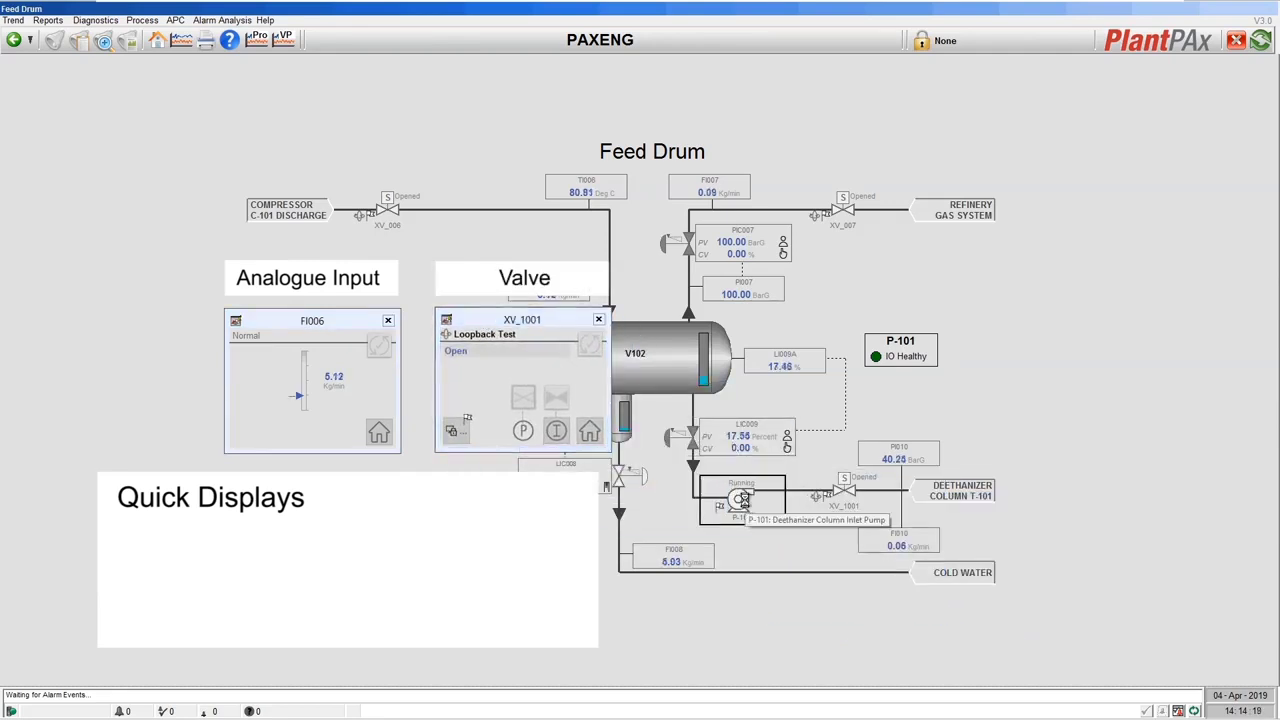
pyautogui.moveTo(678, 548); pyautogui.dragTo(750, 325)
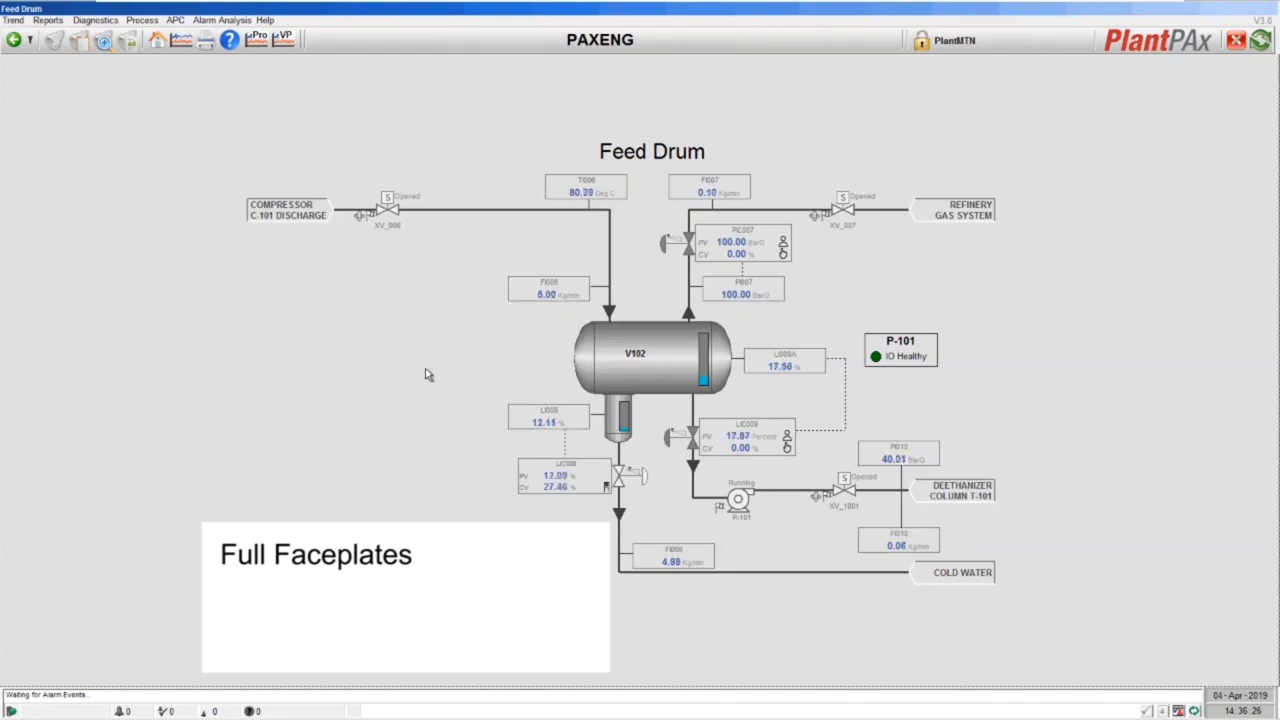
# Open the FI007, XV_1001 and P-101 full faceplates, placing them left to right in a row
pyautogui.click(697, 193)
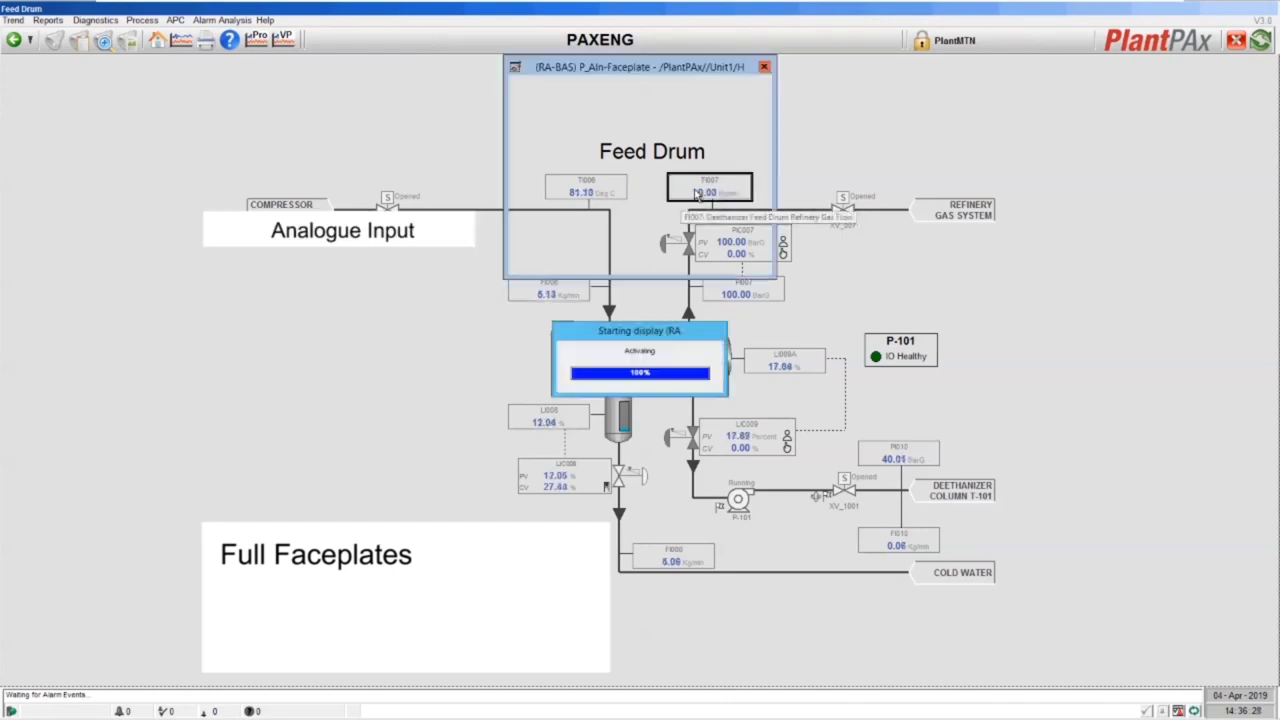
pyautogui.moveTo(636, 74); pyautogui.dragTo(328, 279)
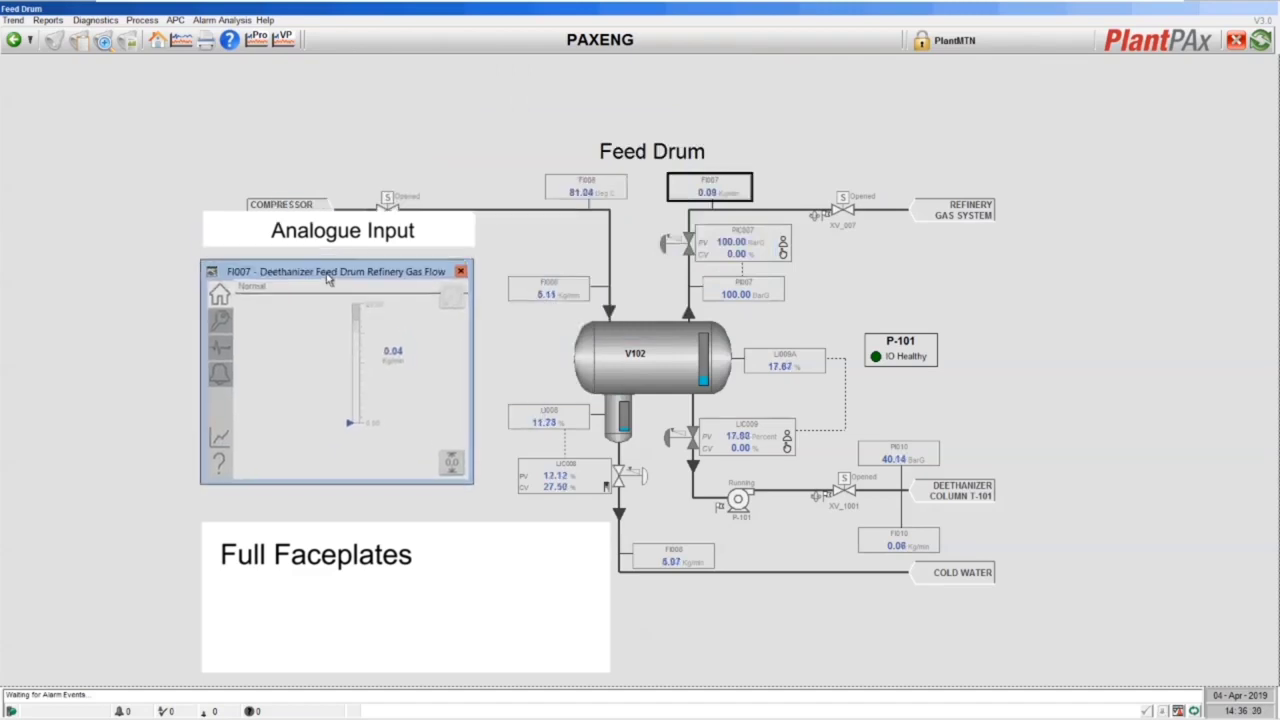
pyautogui.click(836, 503)
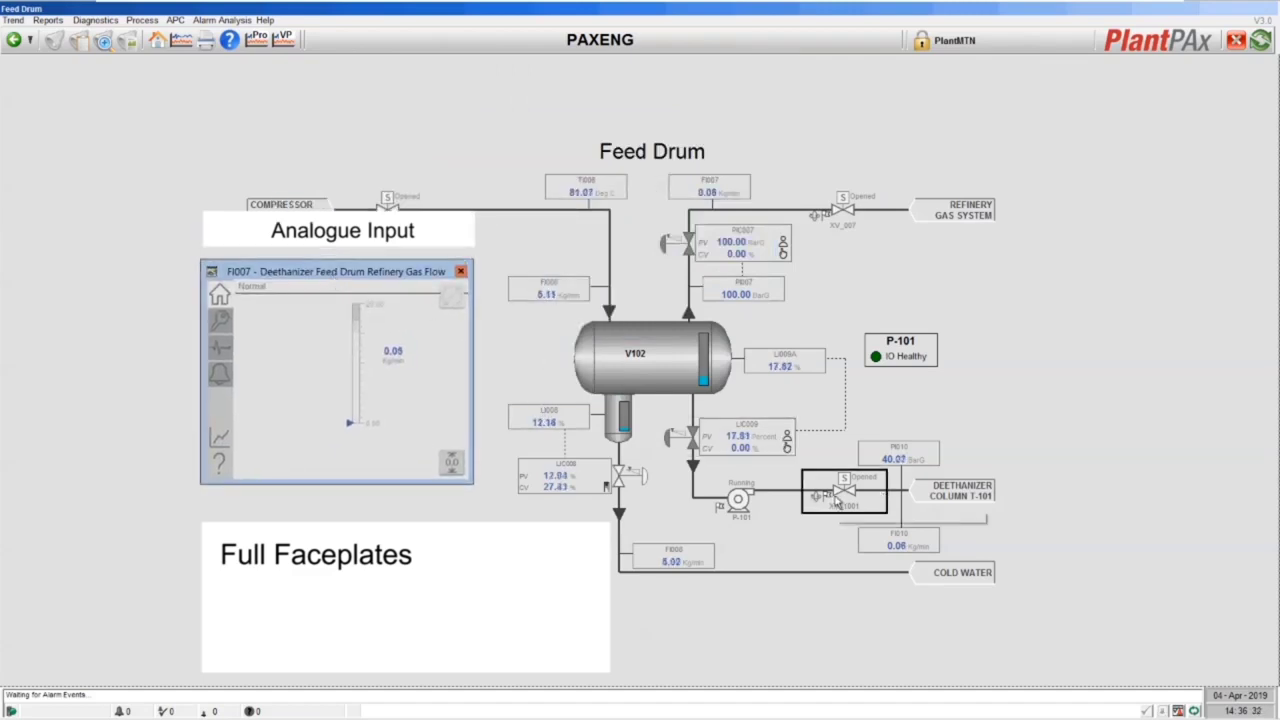
pyautogui.moveTo(883, 478); pyautogui.dragTo(522, 280)
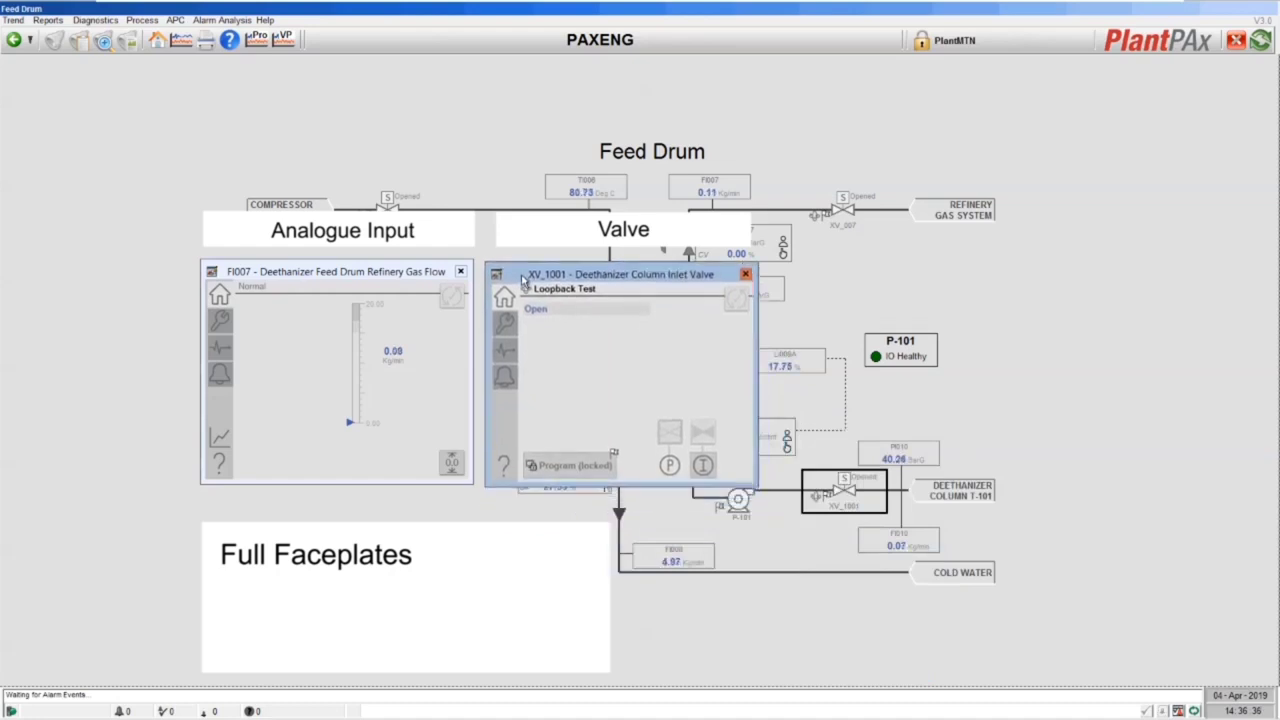
pyautogui.click(752, 507)
pyautogui.moveTo(664, 474); pyautogui.dragTo(932, 277)
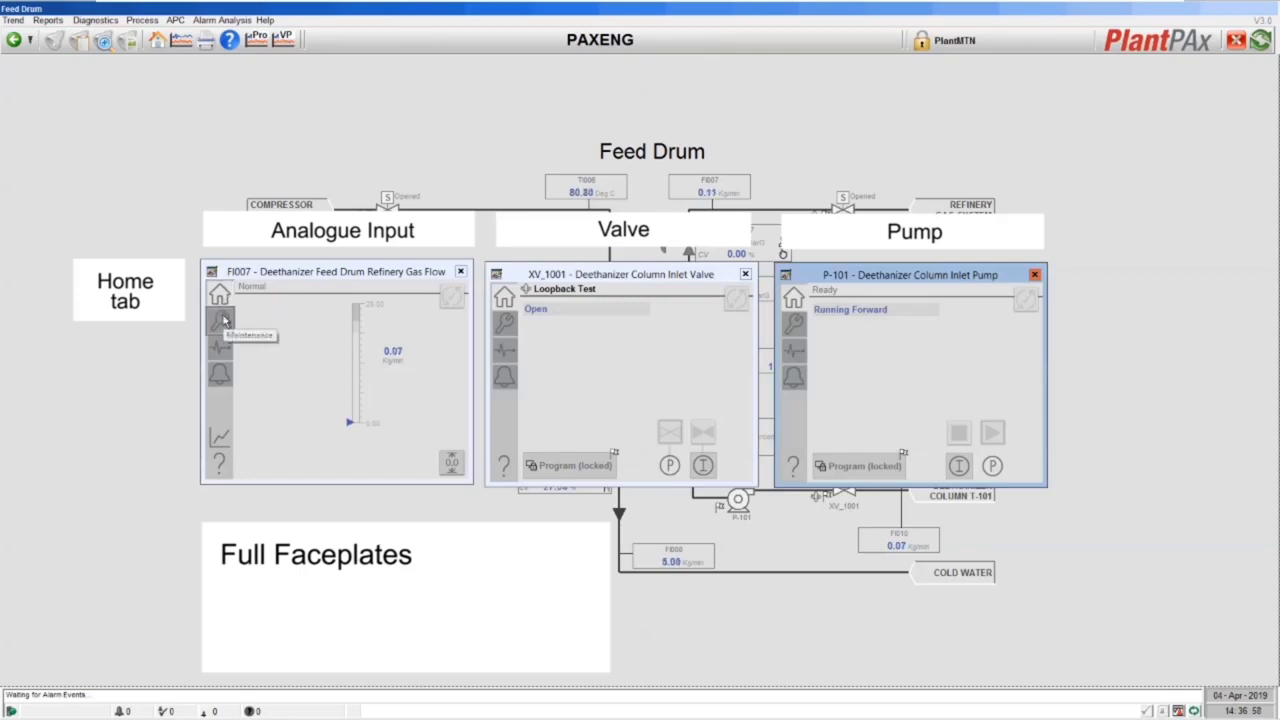
# Switch the FI007, XV_1001 and P-101 faceplates to their wrench Maintenance pages
pyautogui.click(222, 320)
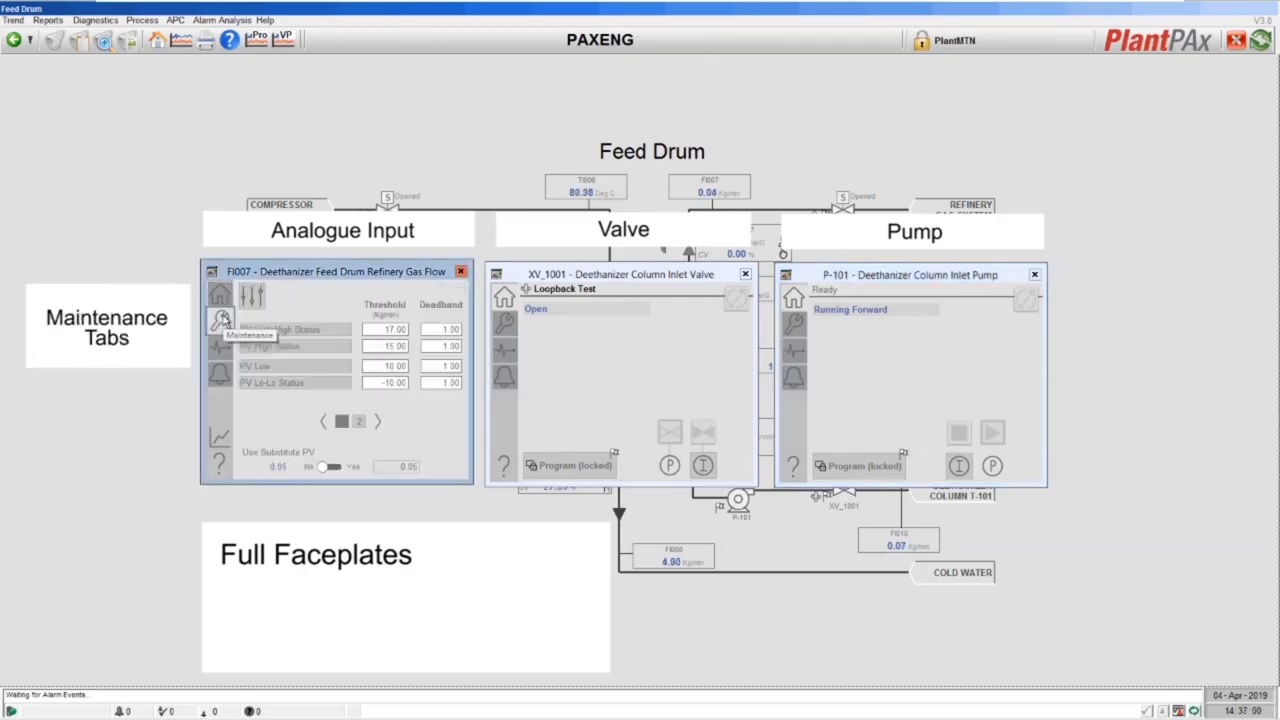
pyautogui.click(503, 322)
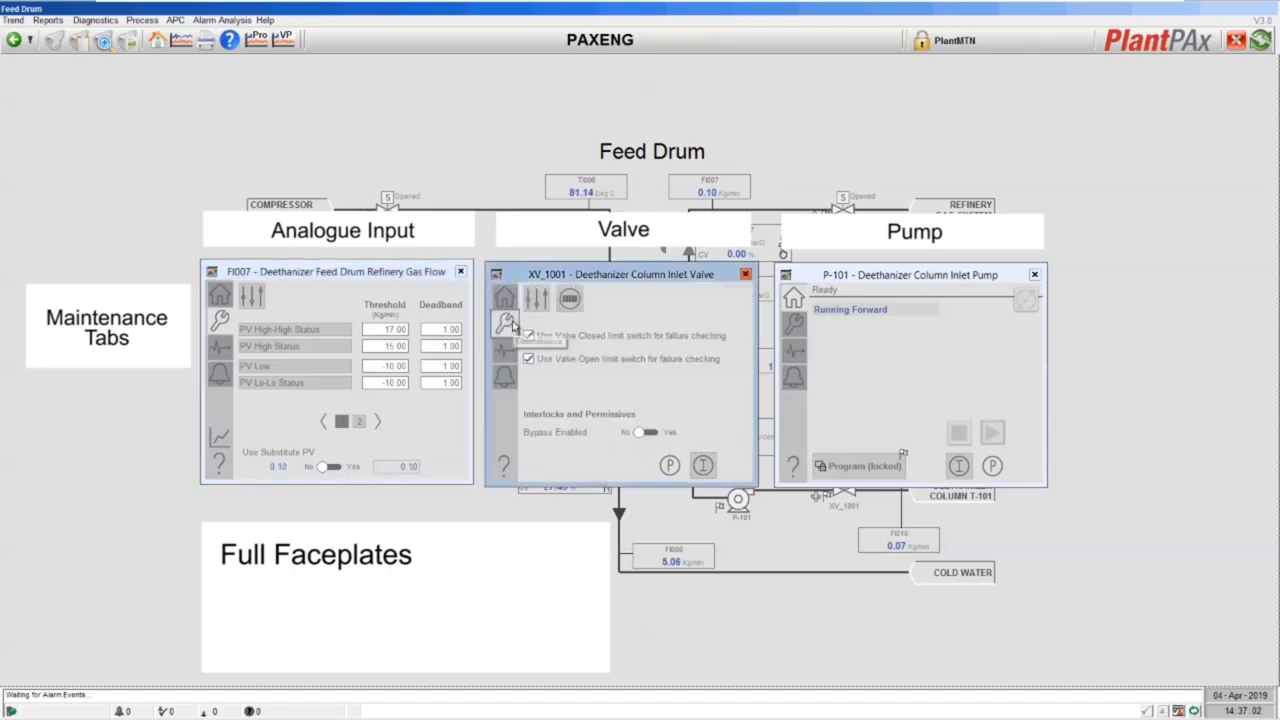
pyautogui.click(794, 324)
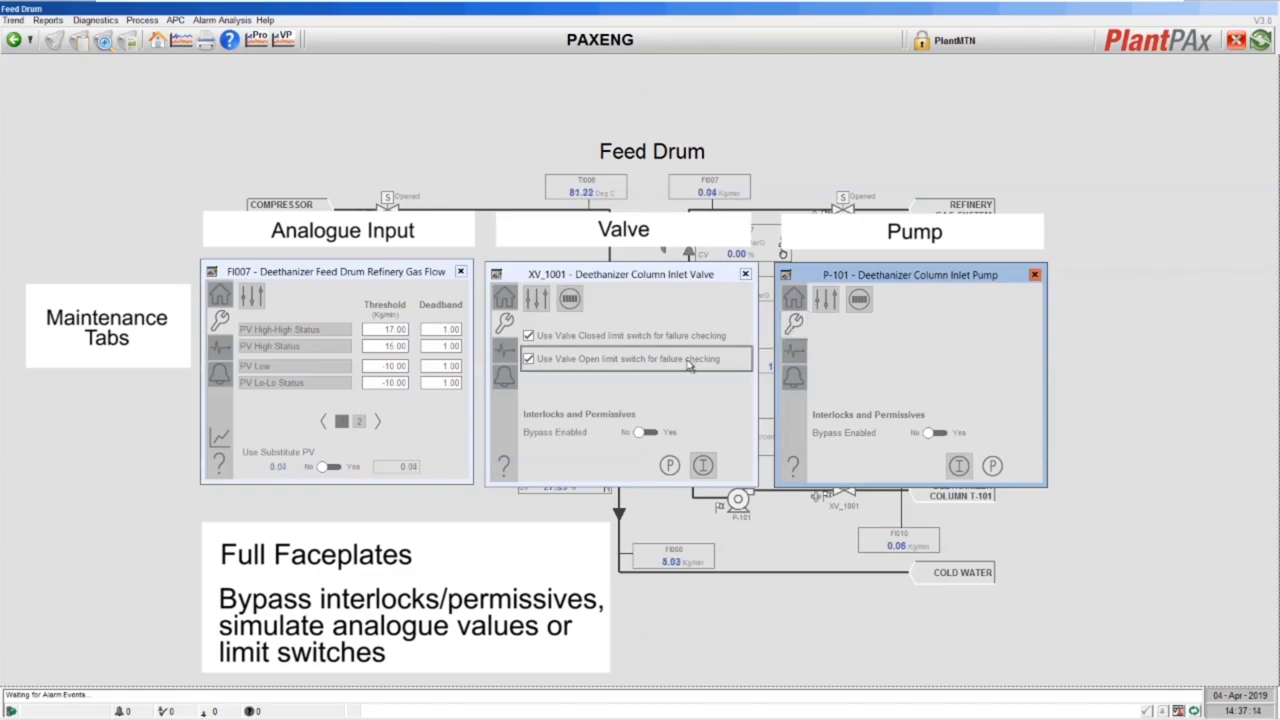
# Switch the FI007, XV_1001 and P-101 faceplates to their Diagnostics pages
pyautogui.click(217, 349)
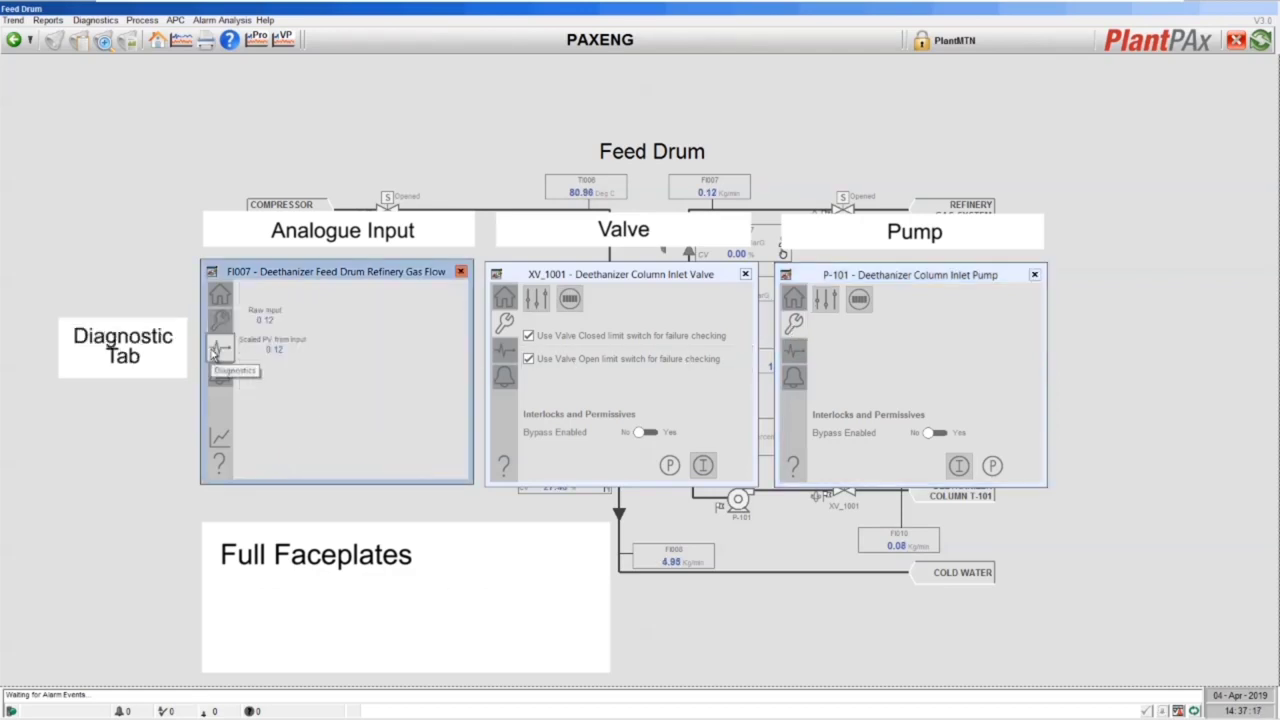
pyautogui.click(504, 349)
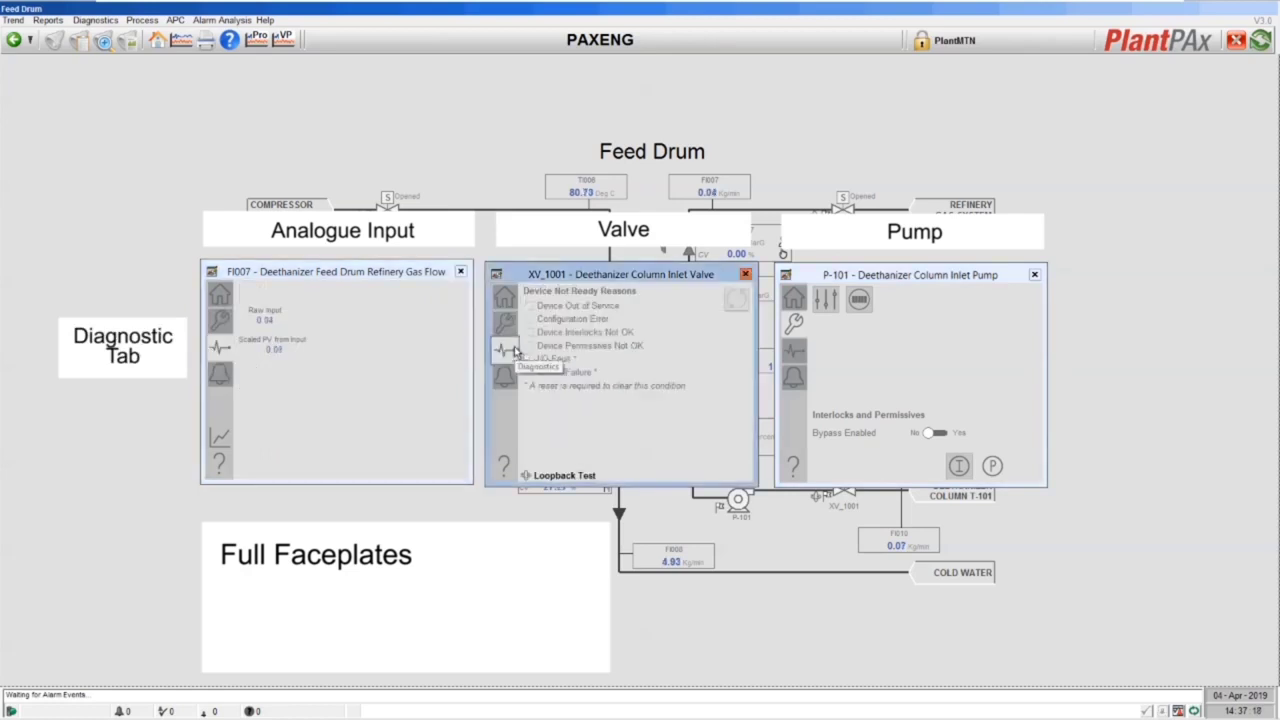
pyautogui.click(793, 350)
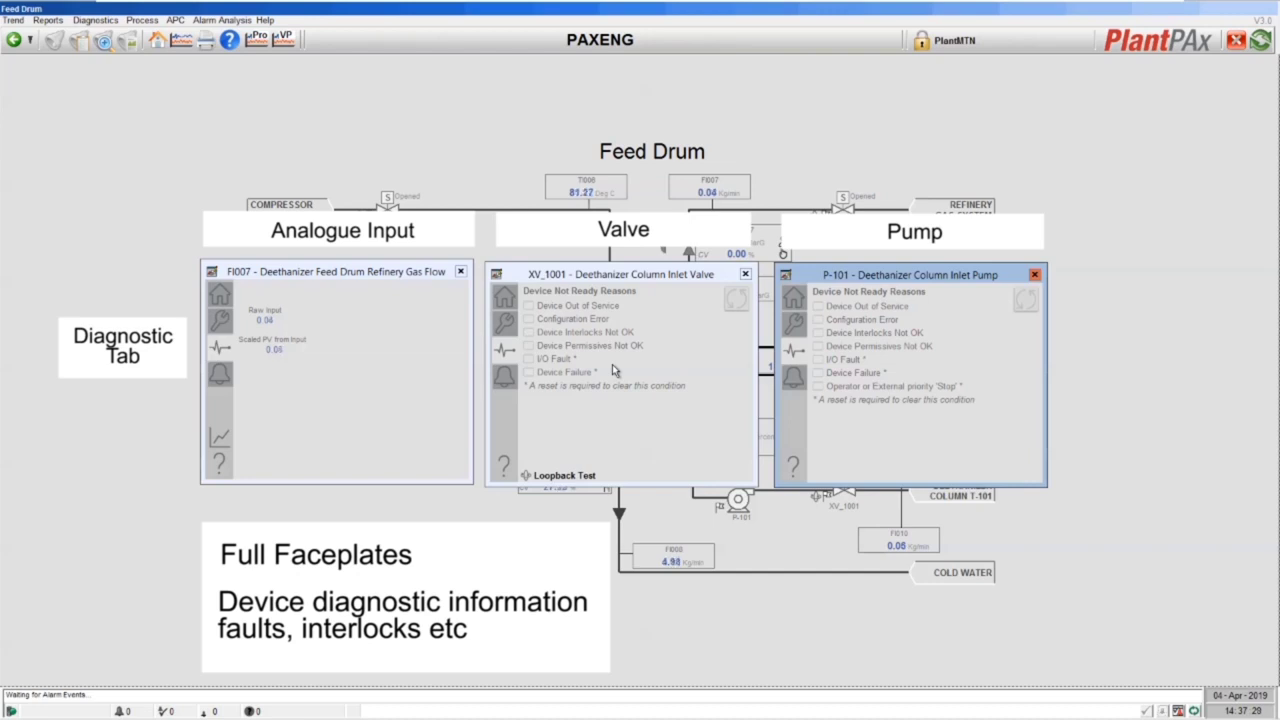
# Switch all three faceplates to Alarms, listing FI007 PV alarms and valve and pump I/O Fault and Interlock Trip
pyautogui.click(220, 376)
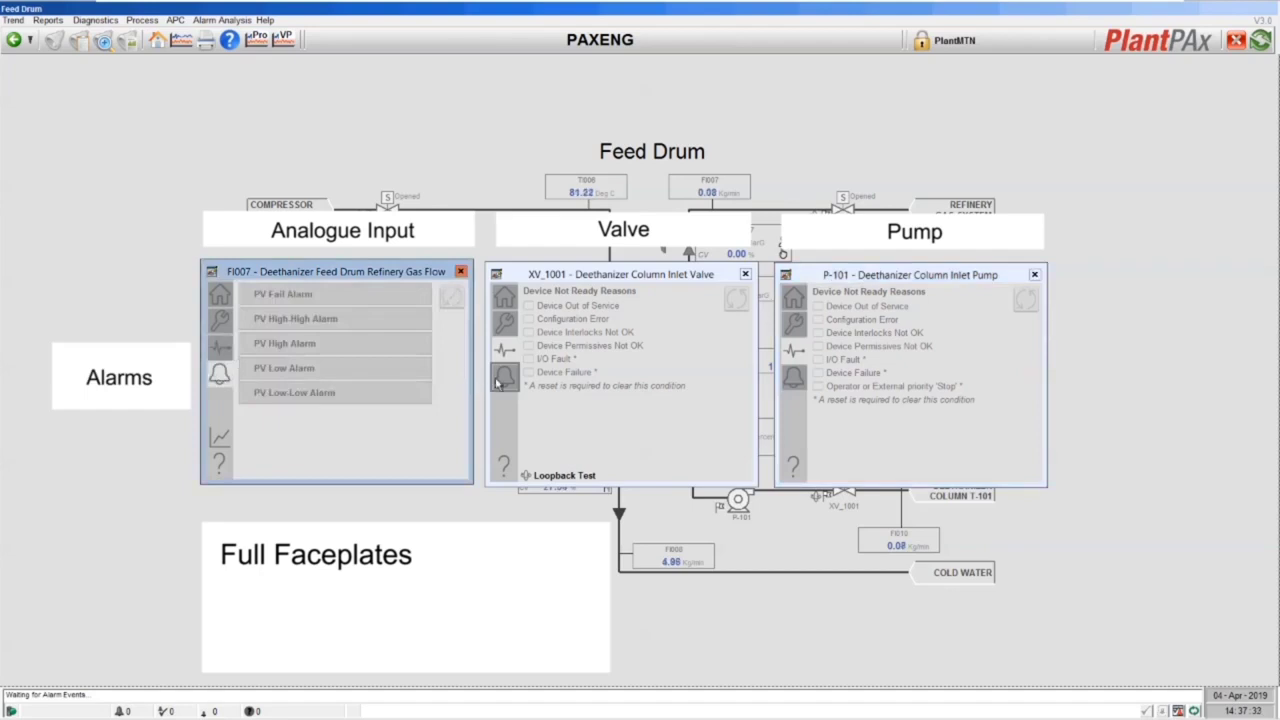
pyautogui.click(503, 378)
pyautogui.click(793, 376)
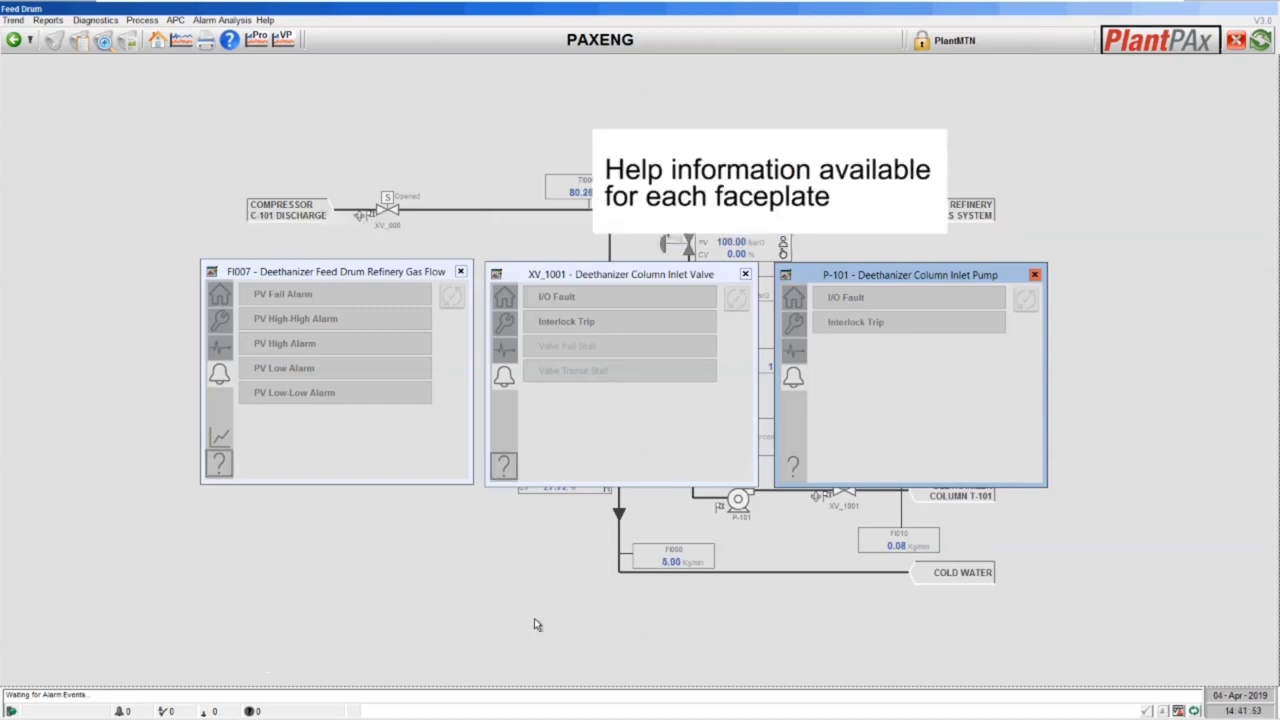
# Open the help PDF for the FI007 faceplate
pyautogui.click(219, 465)
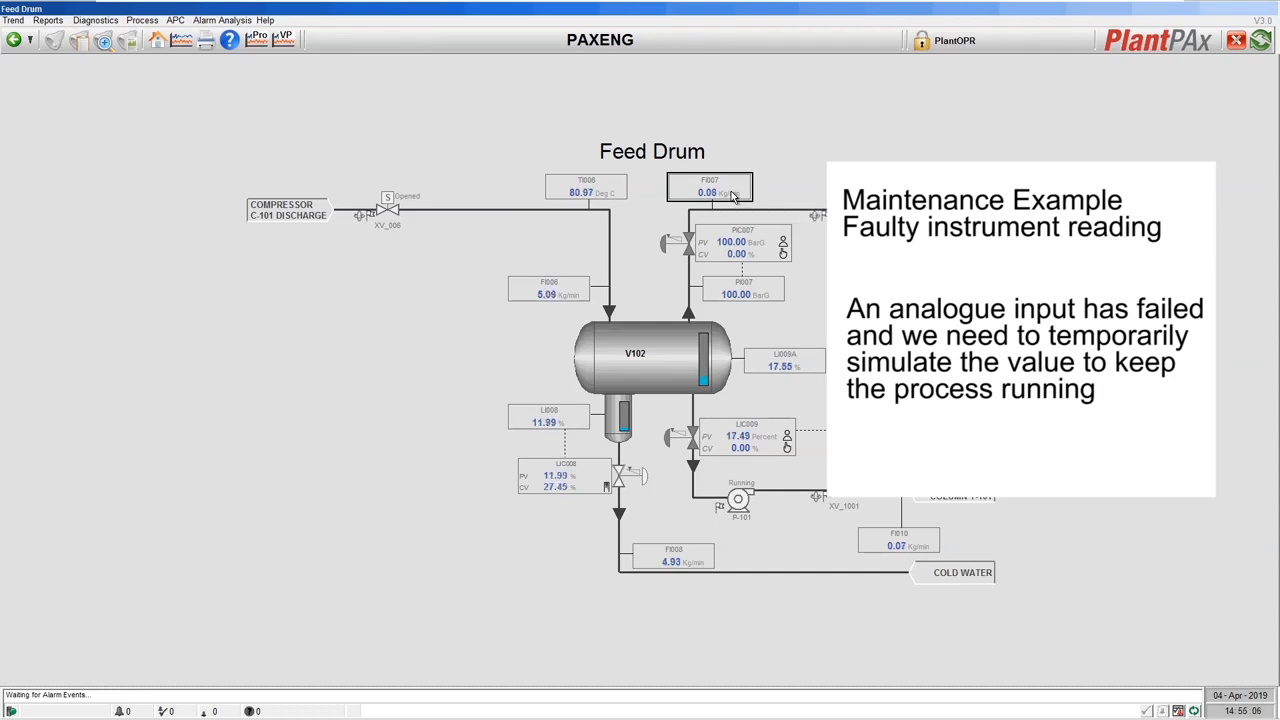
# Open the FI007 faceplate over the drum area, showing its Maintenance thresholds and Use Substitute PV option
pyautogui.click(731, 194)
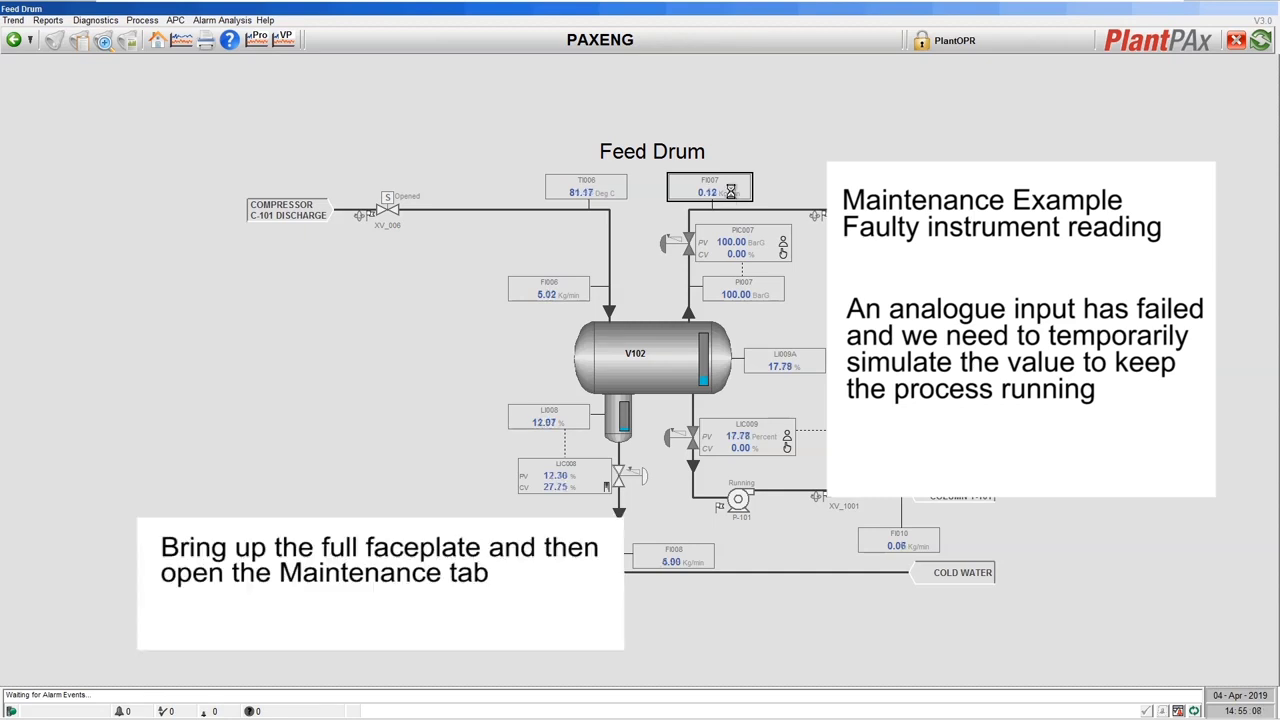
pyautogui.moveTo(620, 67); pyautogui.dragTo(524, 221)
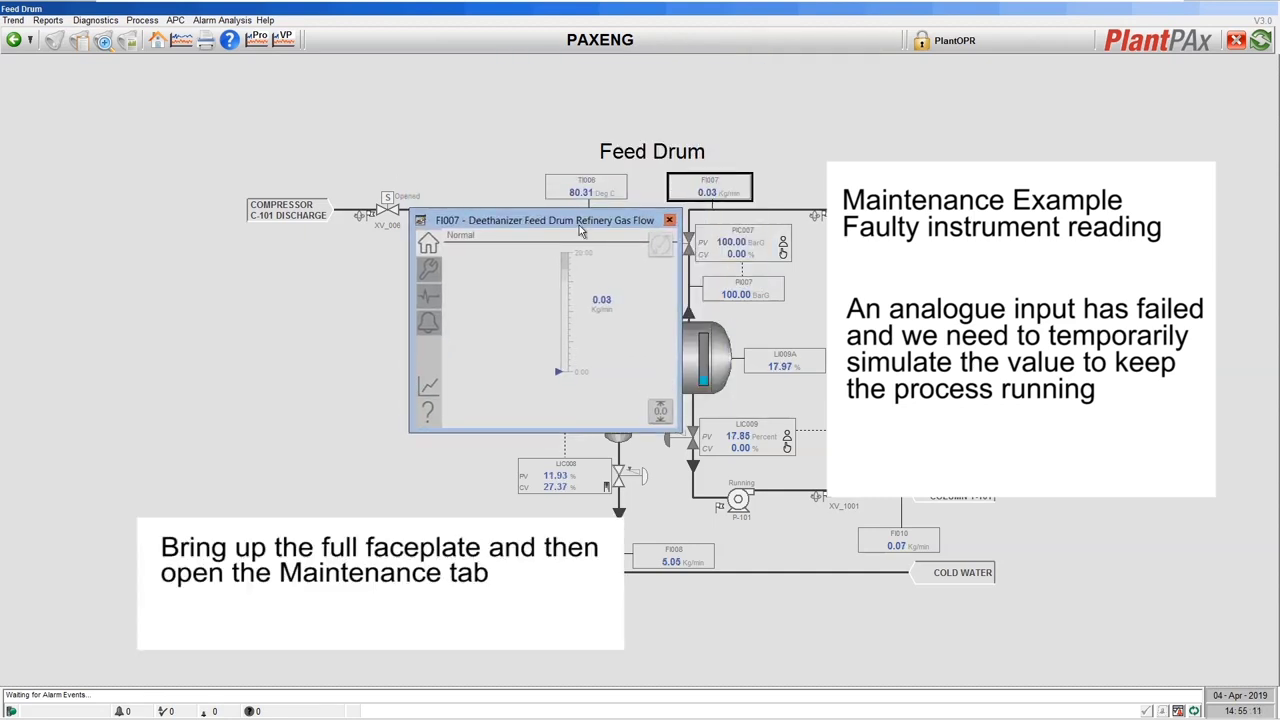
pyautogui.click(429, 272)
pyautogui.moveTo(500, 222); pyautogui.dragTo(397, 273)
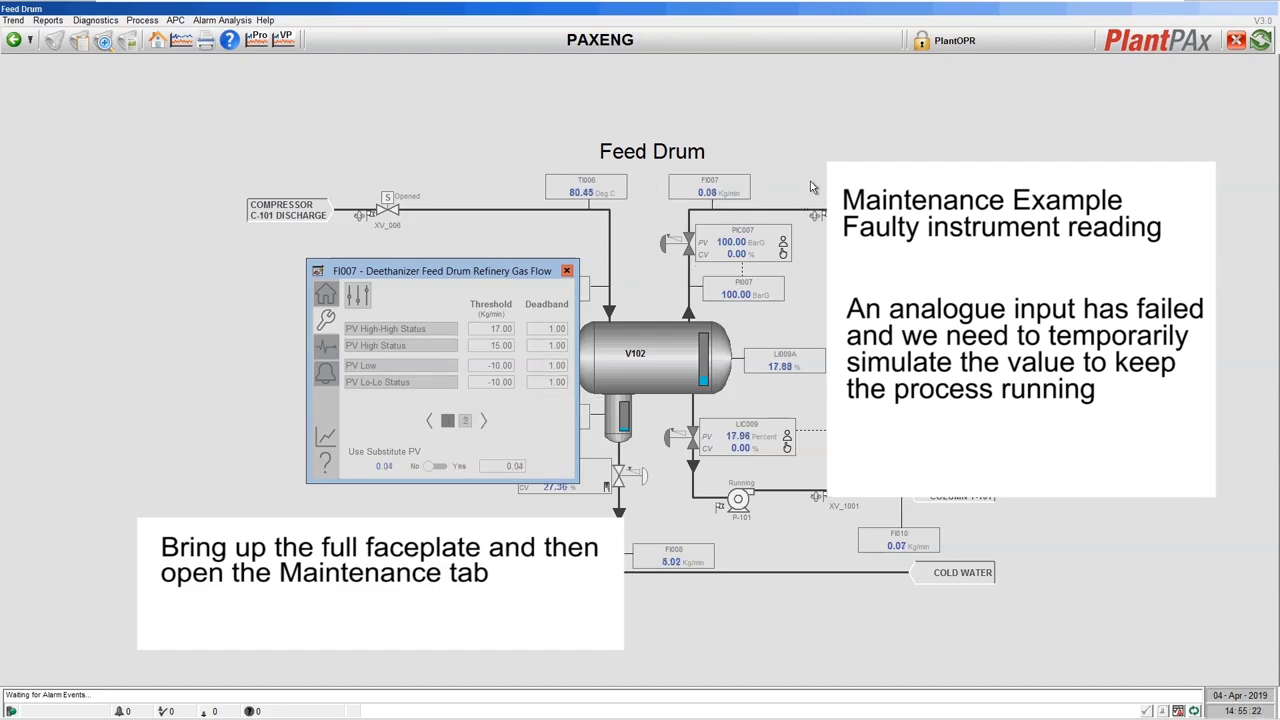
# Log in with the maintenance user name and password, then close the Current Security Access window
pyautogui.click(926, 46)
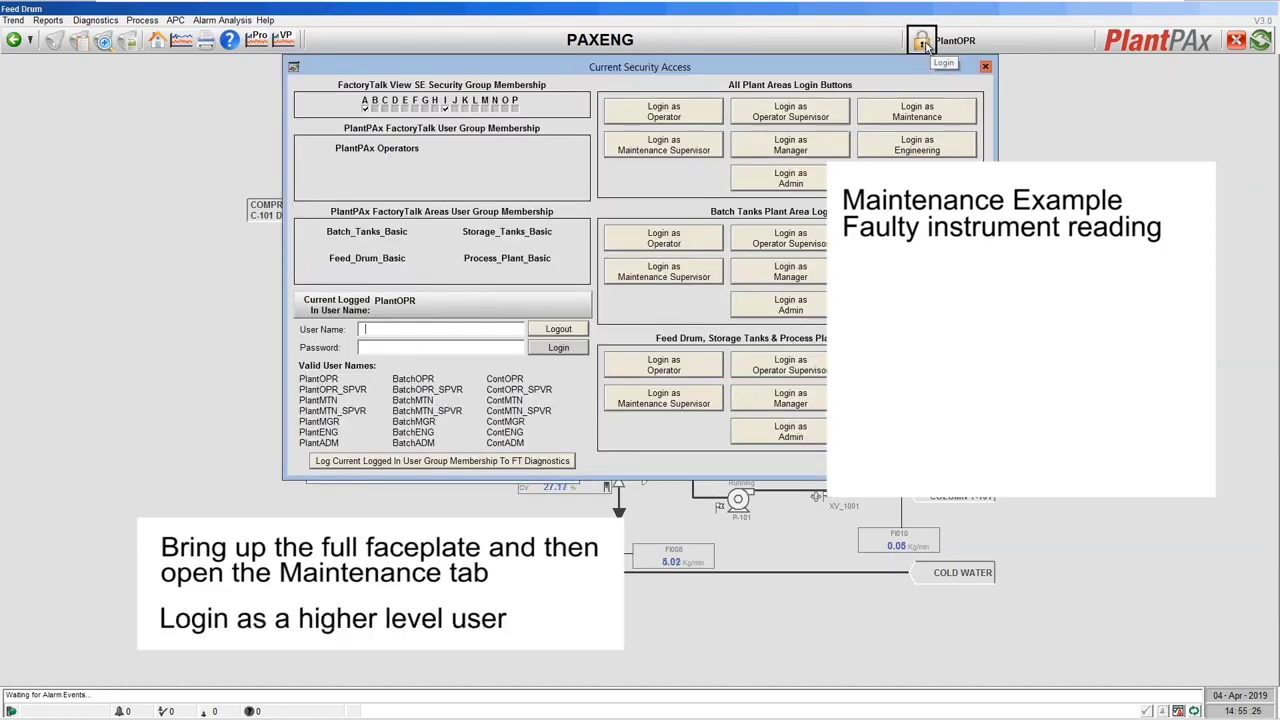
pyautogui.write('PlantMTN')
pyautogui.press('Tab')
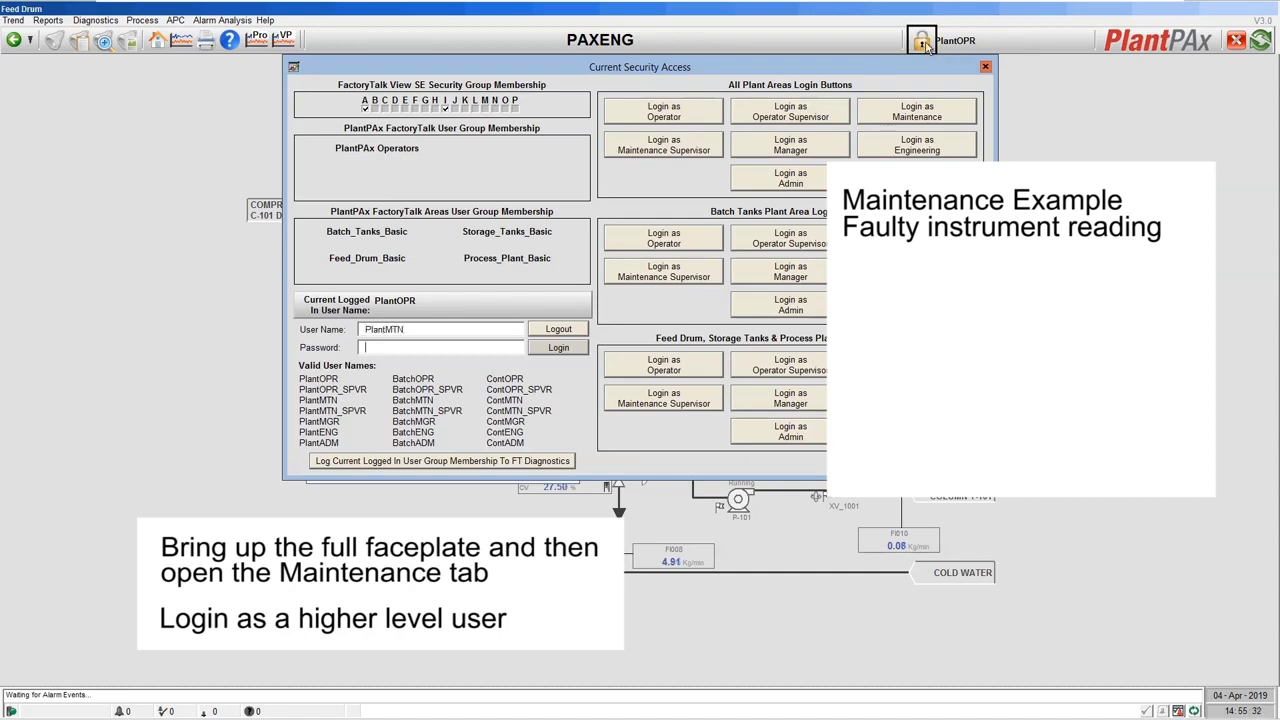
pyautogui.write('PlantMTN')
pyautogui.press('Return')
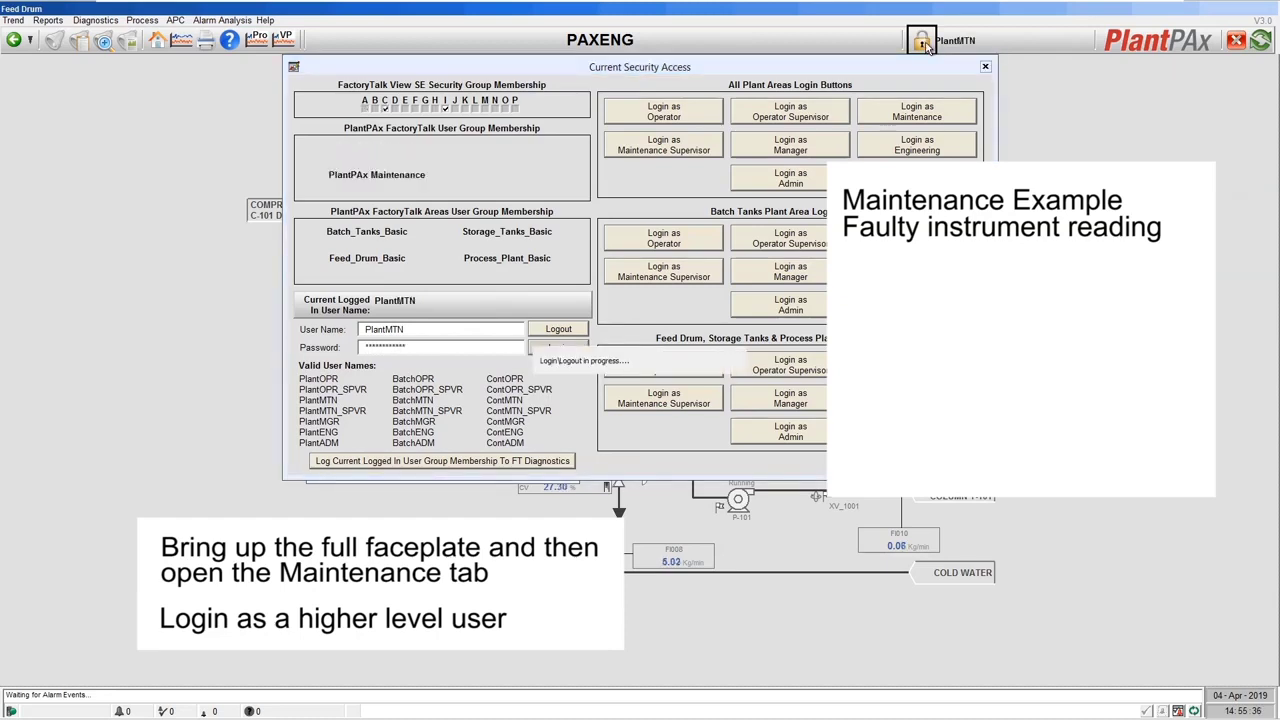
pyautogui.click(985, 68)
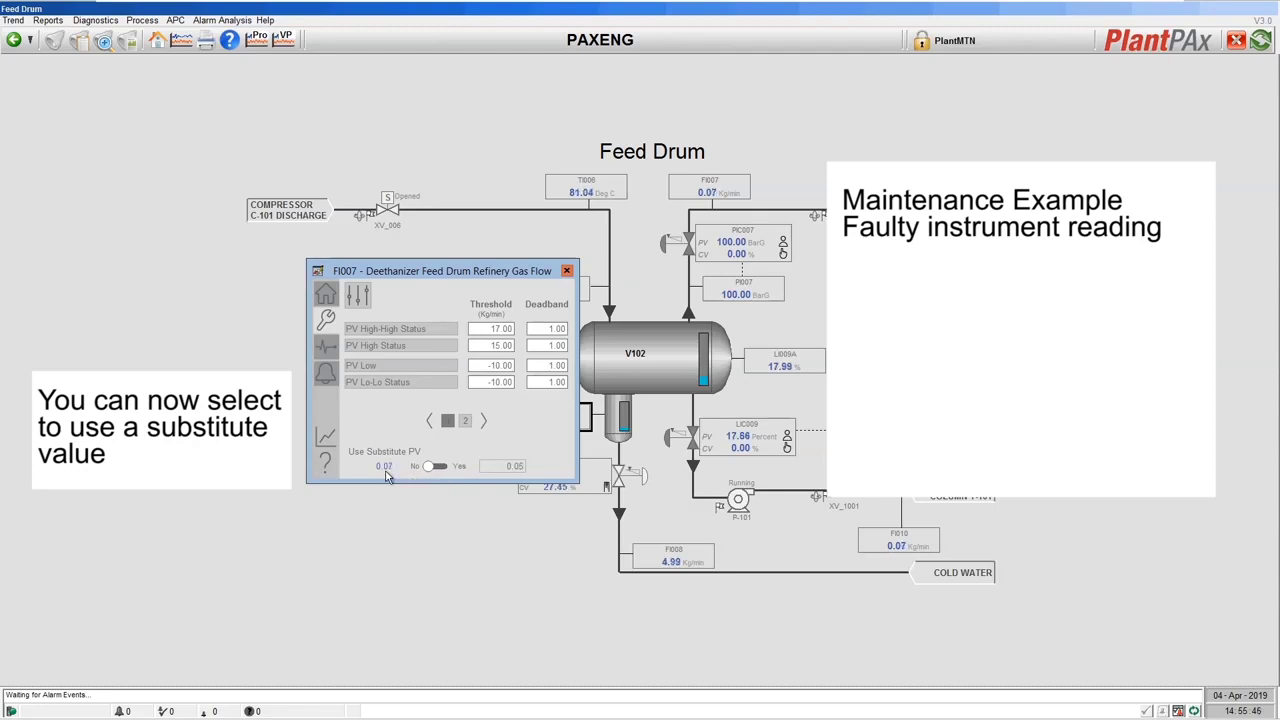
# Set FI007's Use Substitute PV to Yes with a substitute value of 10.0 Kg/min
pyautogui.click(450, 470)
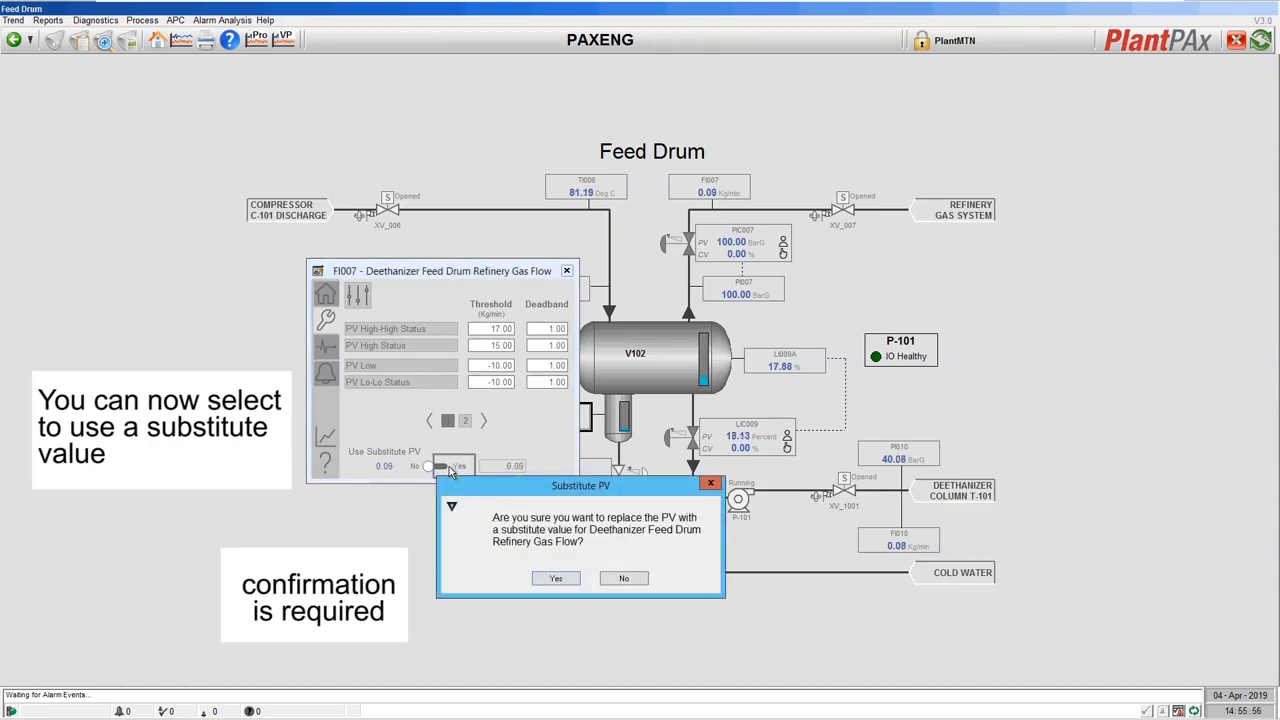
pyautogui.click(552, 581)
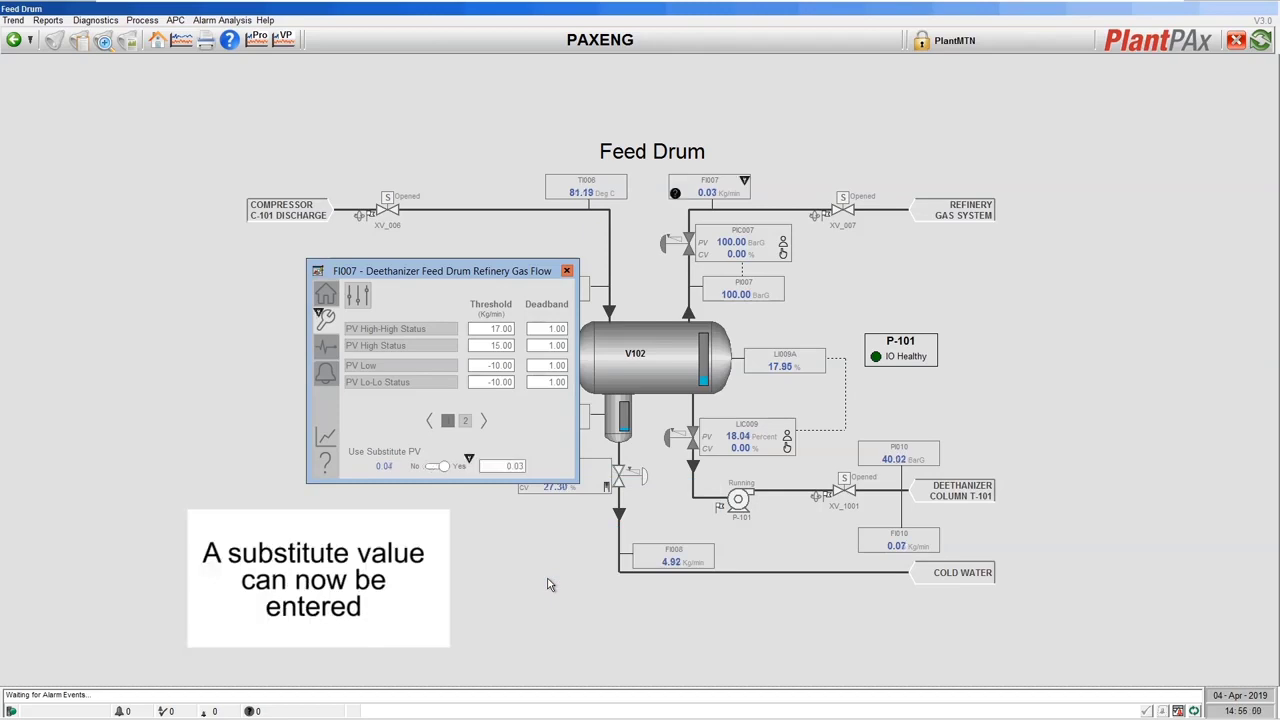
pyautogui.click(501, 468)
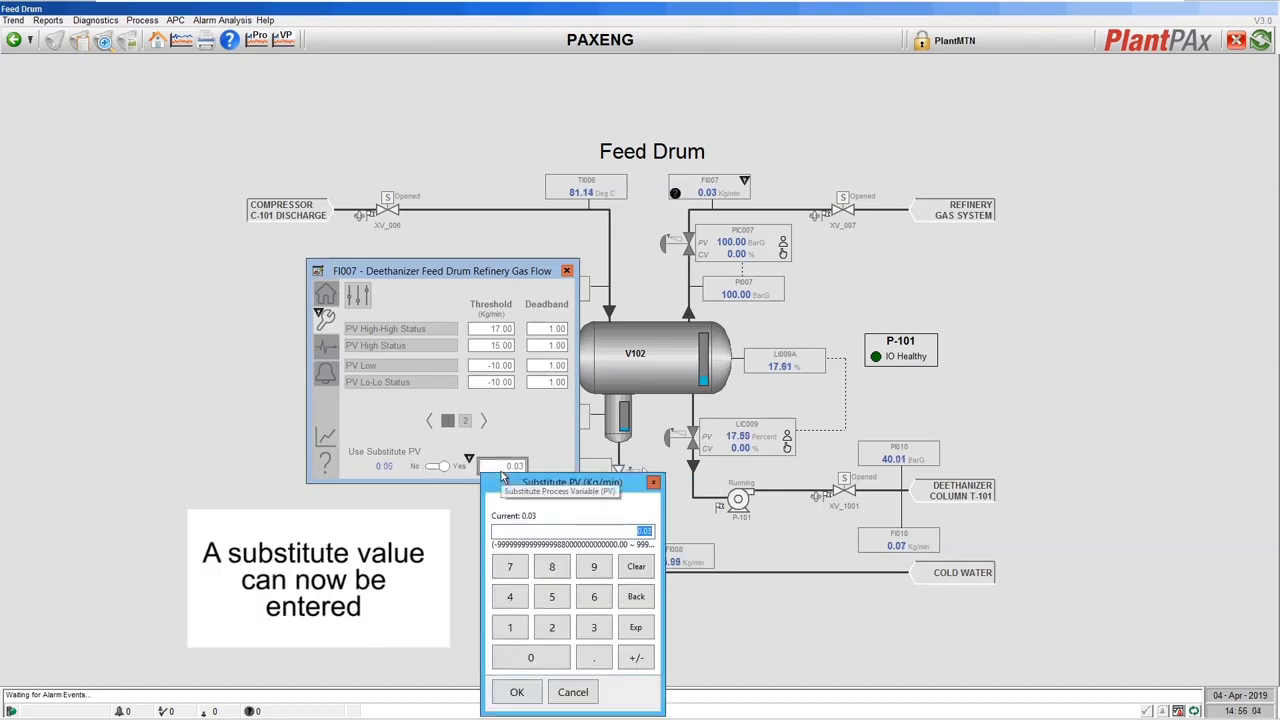
pyautogui.write('10.0')
pyautogui.click(517, 690)
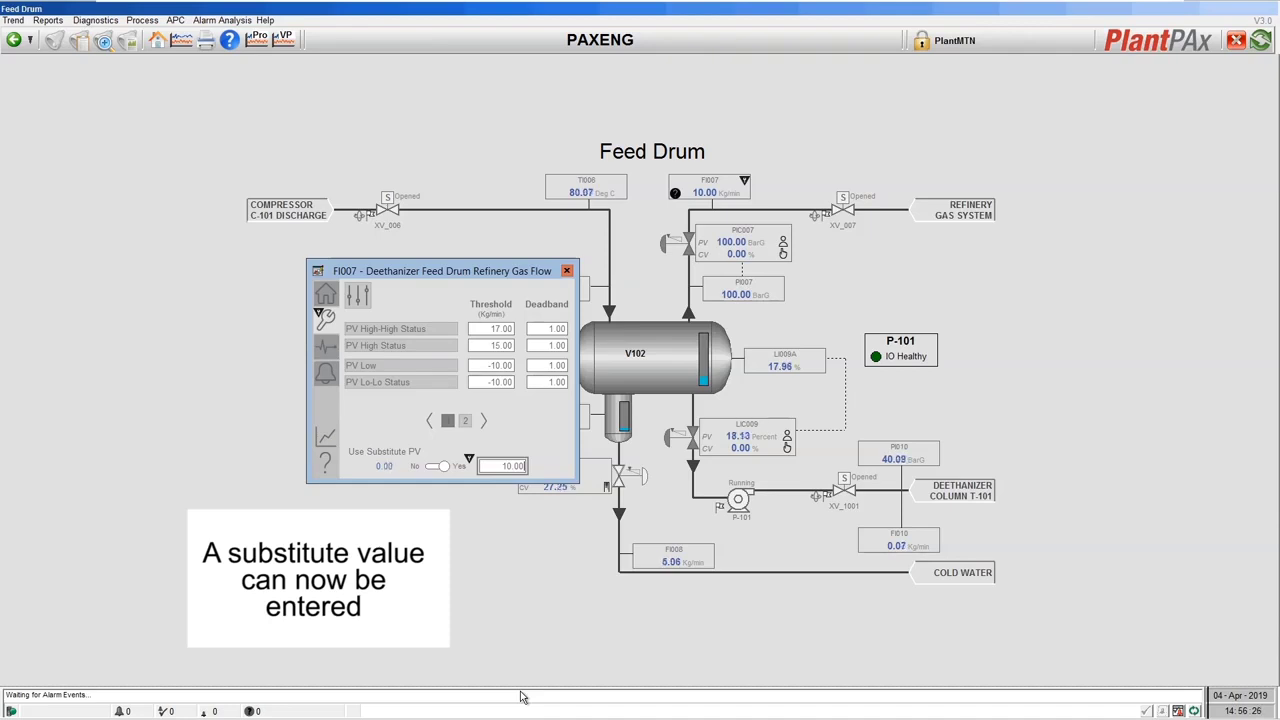
pyautogui.click(567, 272)
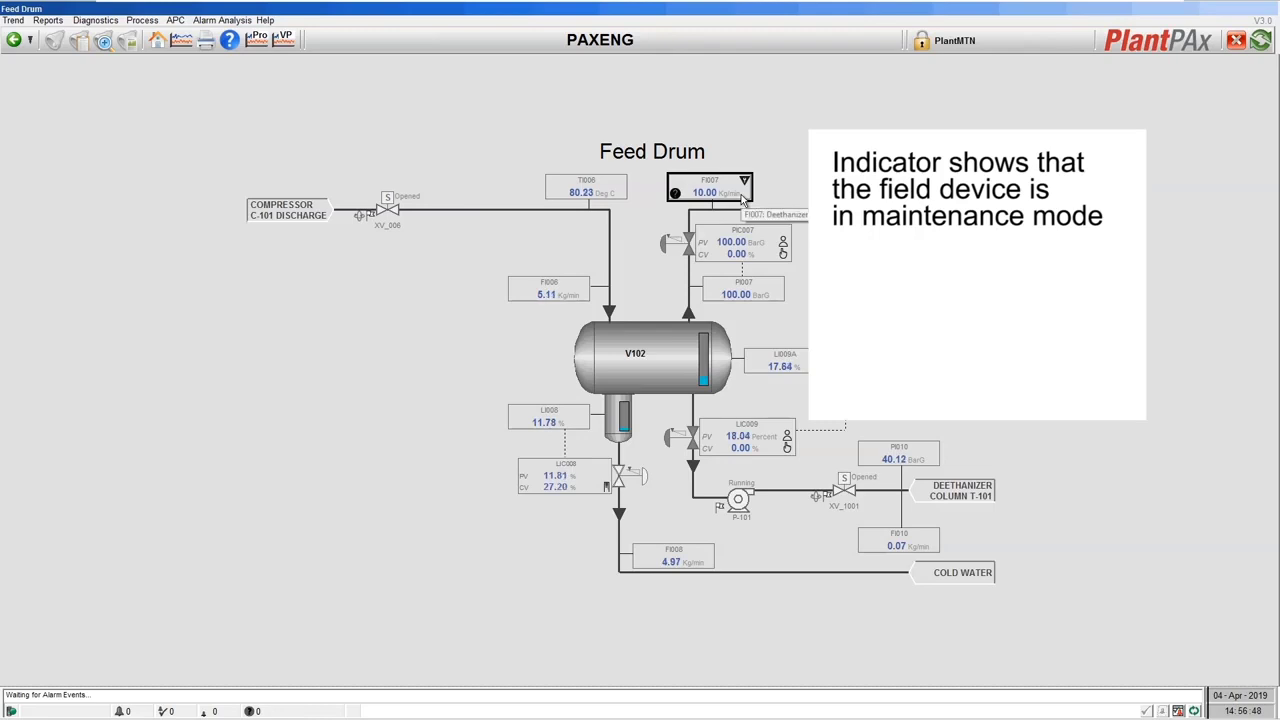
pyautogui.click(741, 194)
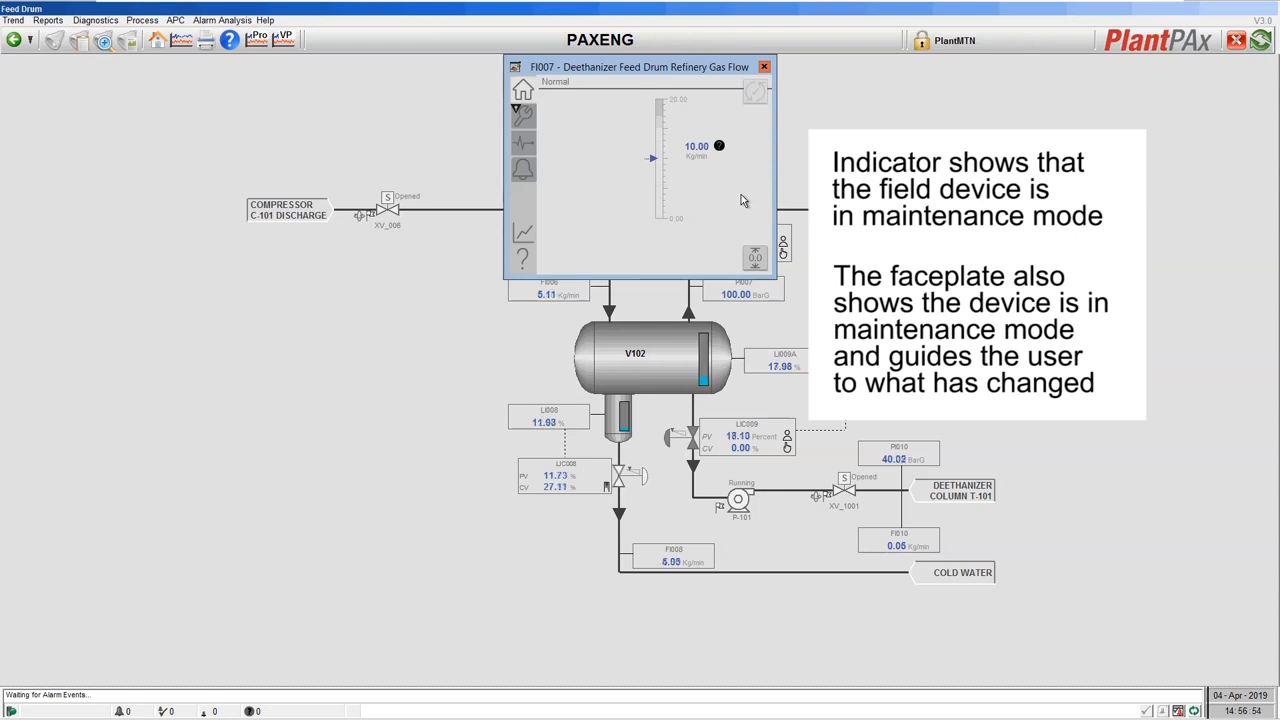
pyautogui.click(522, 115)
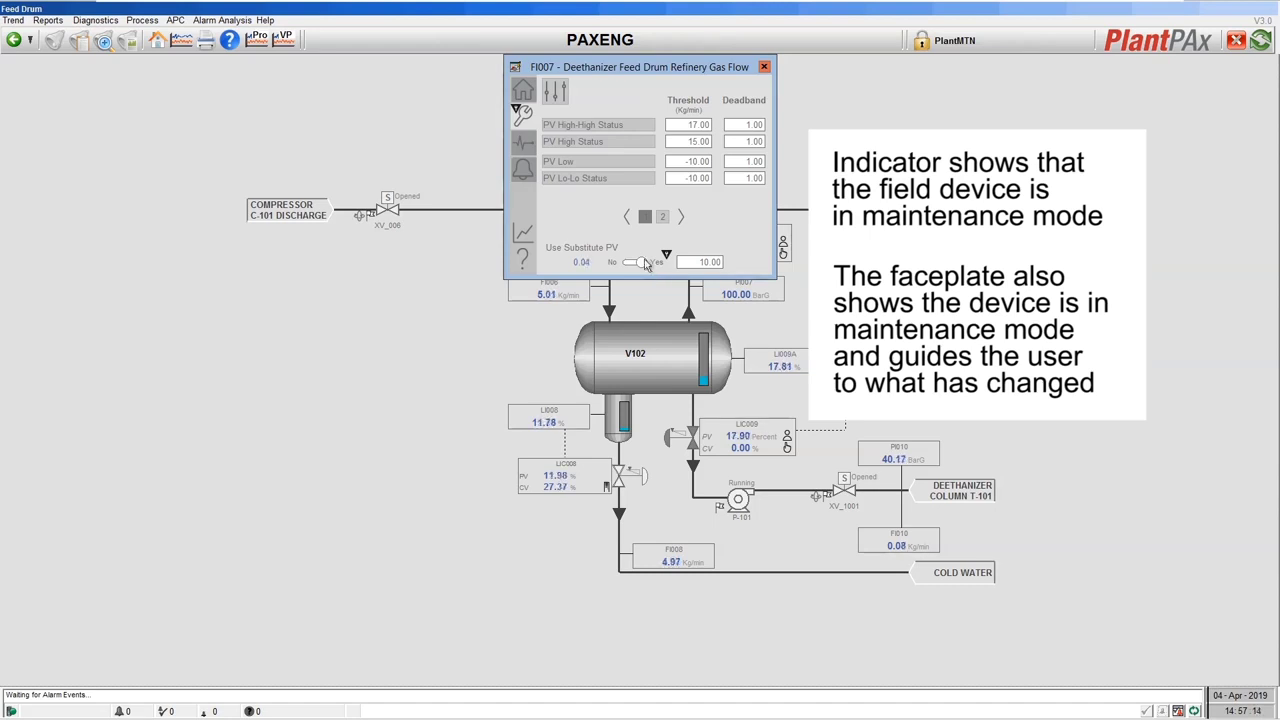
# Move the FI007 faceplate aside and set Use Substitute PV back to No
pyautogui.moveTo(613, 62); pyautogui.dragTo(407, 178)
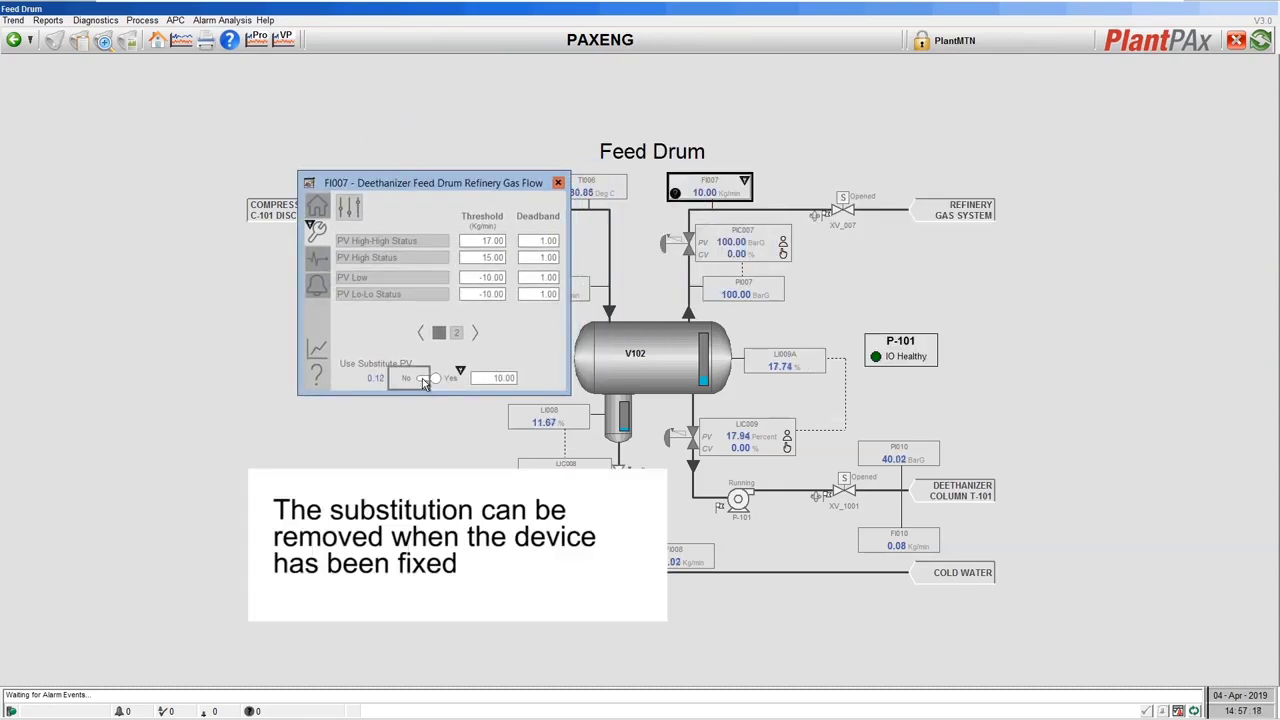
pyautogui.click(422, 378)
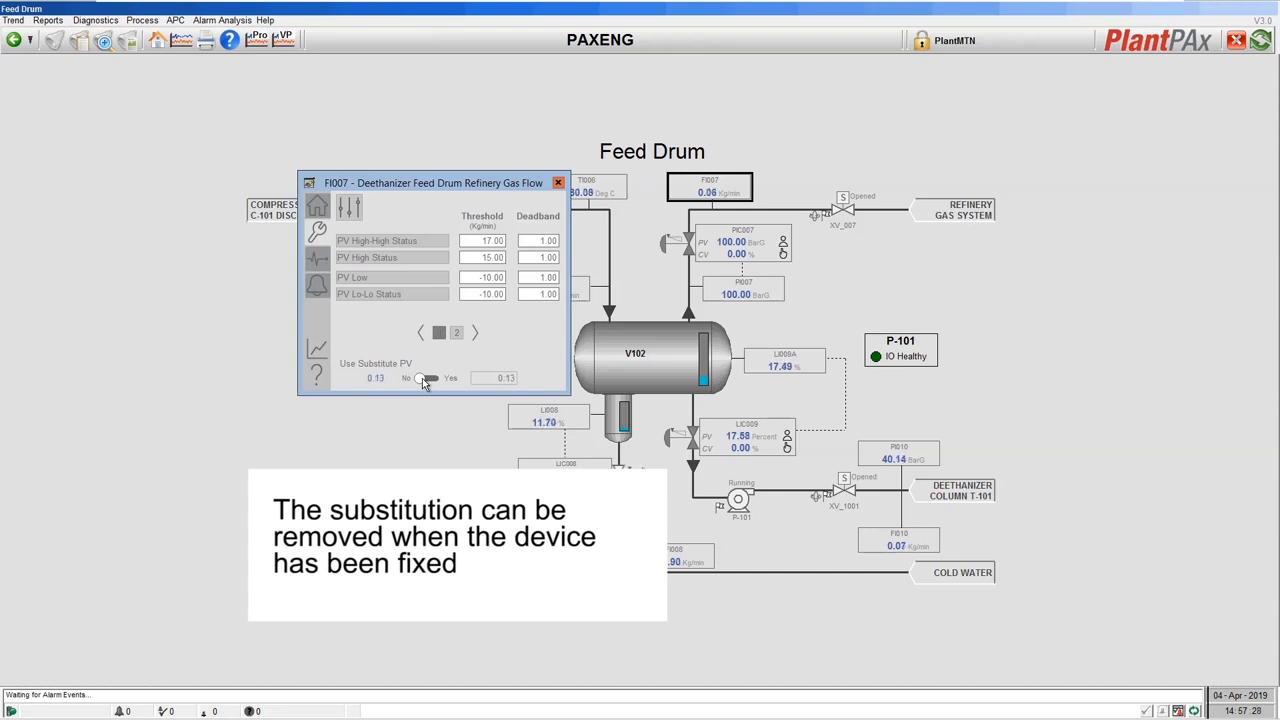
pyautogui.click(422, 378)
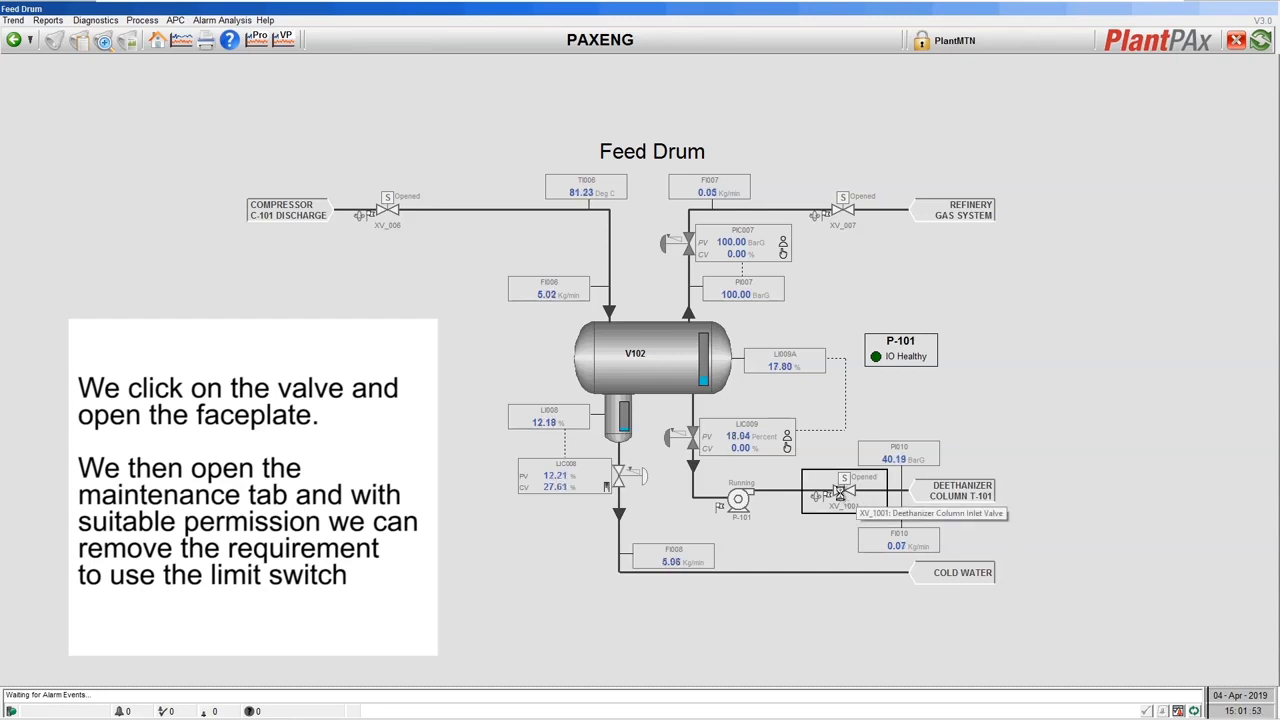
# In XV_1001's Maintenance settings, turn off 'Use Valve Closed limit switch for failure checking'
pyautogui.click(840, 494)
pyautogui.moveTo(840, 460); pyautogui.dragTo(484, 418)
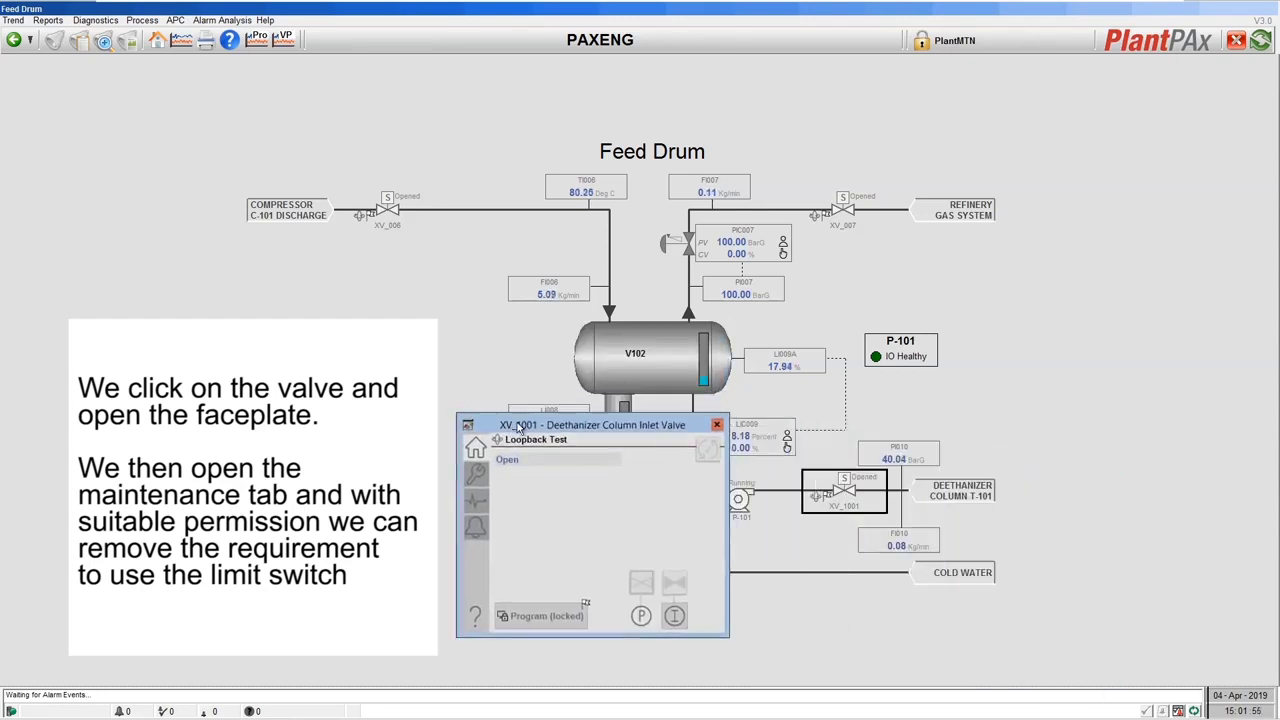
pyautogui.click(476, 476)
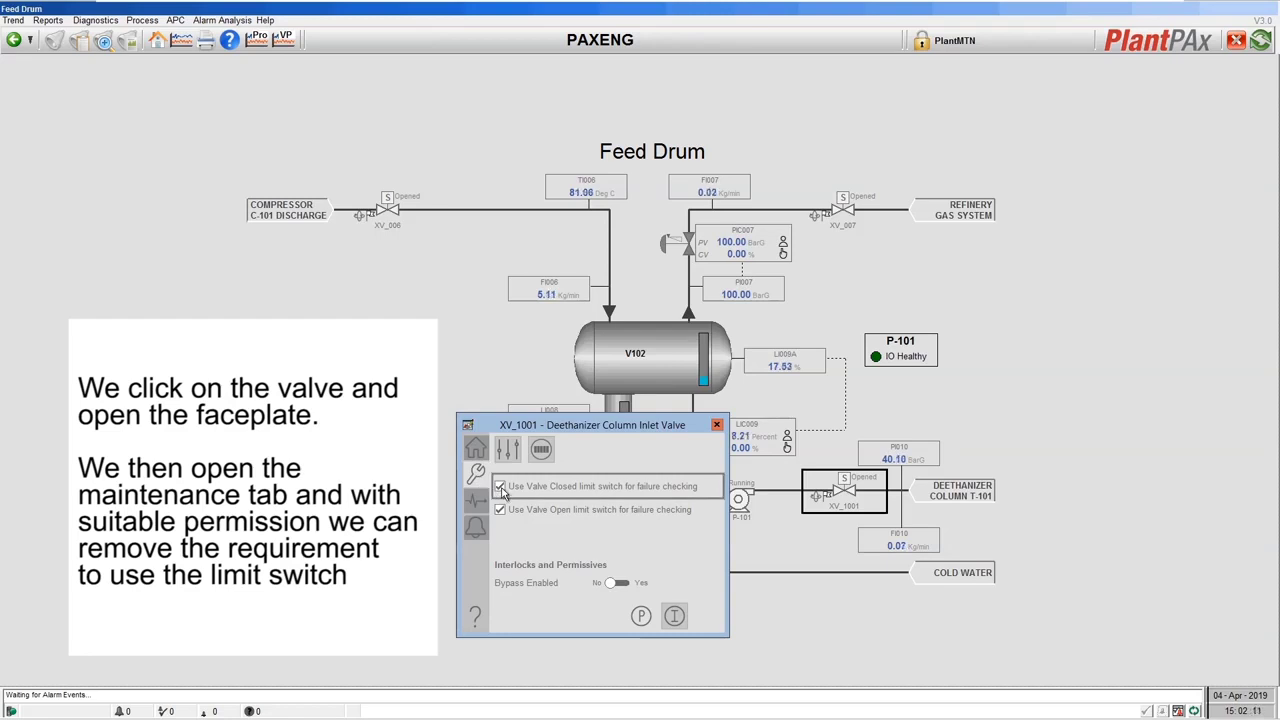
pyautogui.click(501, 488)
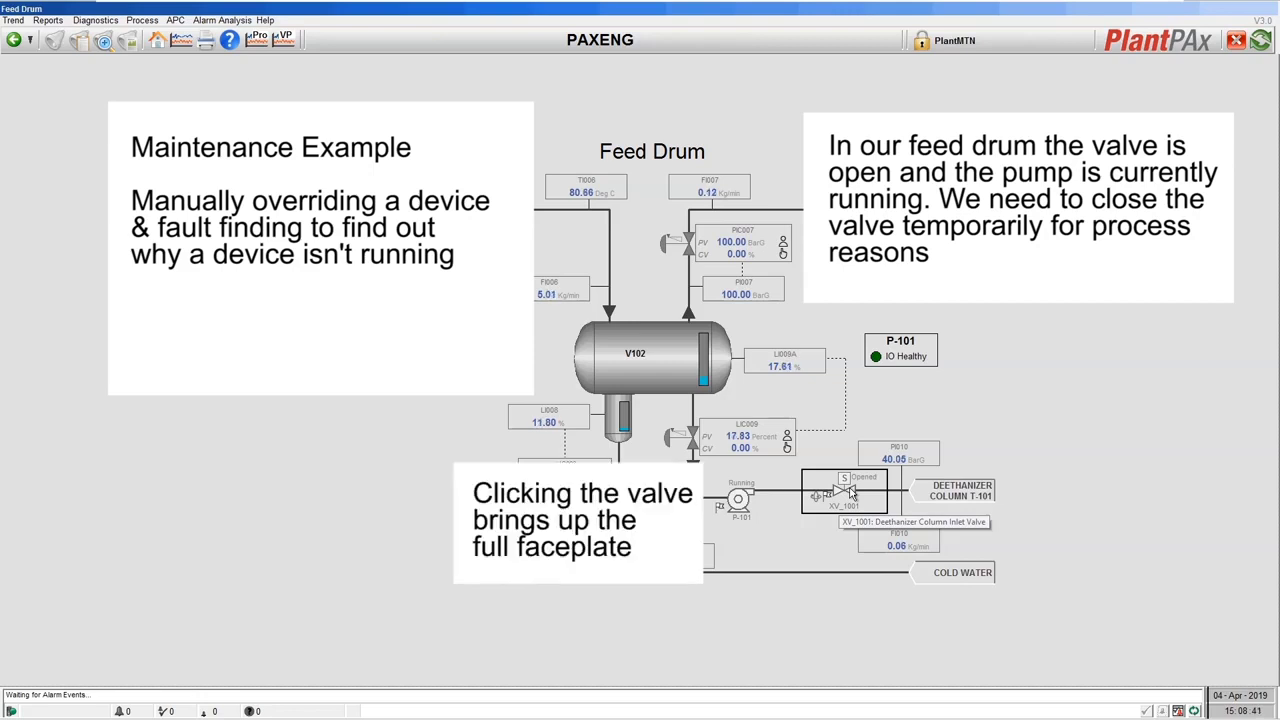
# Take maintenance control of valve XV_1001 through its command source options
pyautogui.click(848, 488)
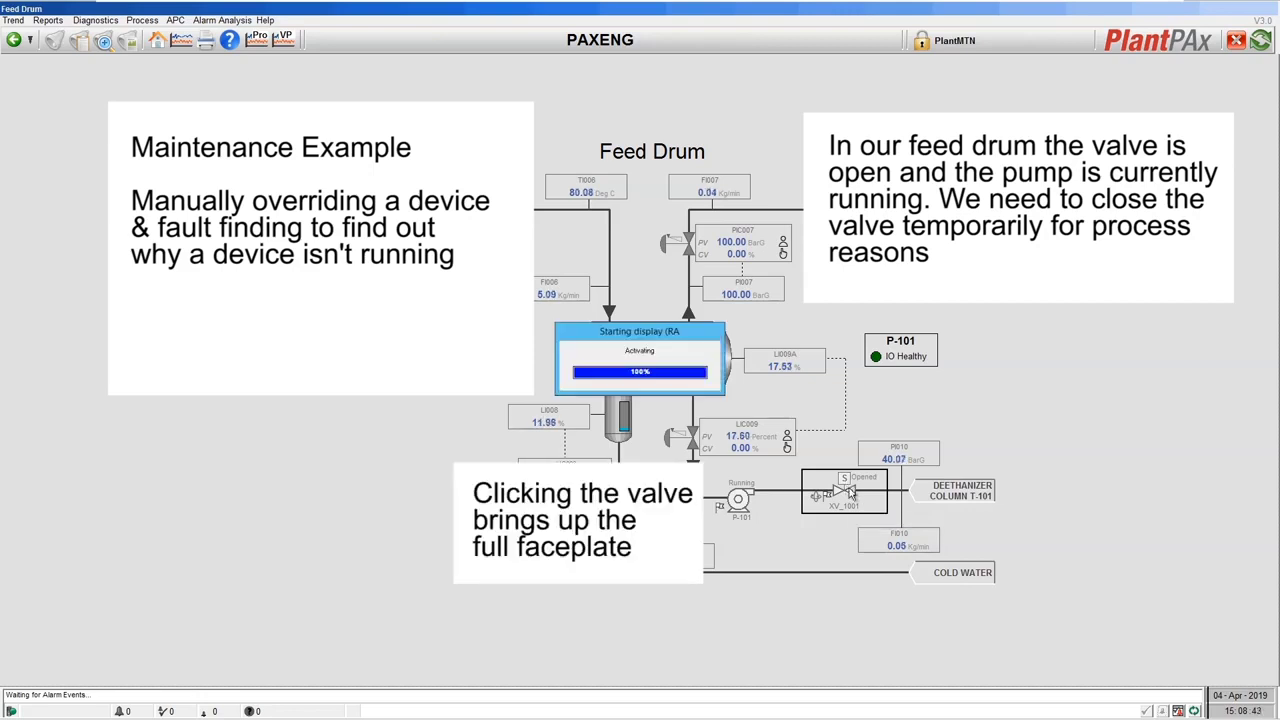
pyautogui.moveTo(899, 476); pyautogui.dragTo(1000, 331)
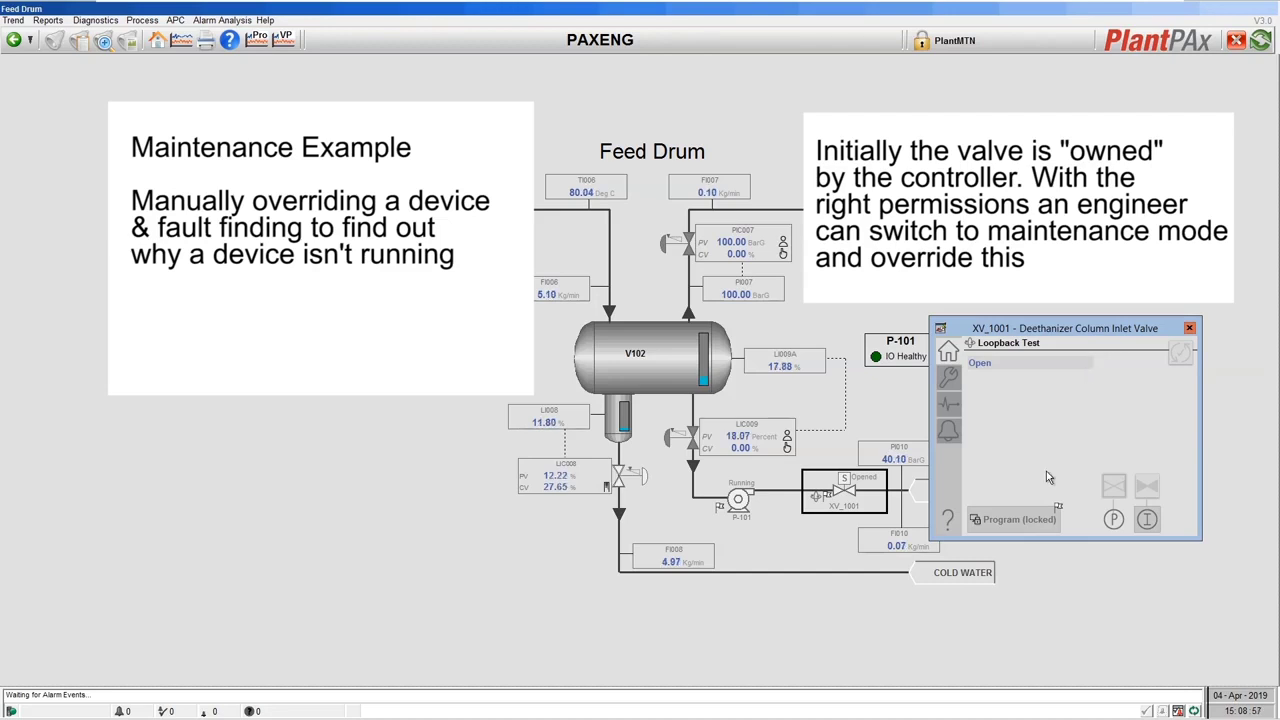
pyautogui.click(1037, 521)
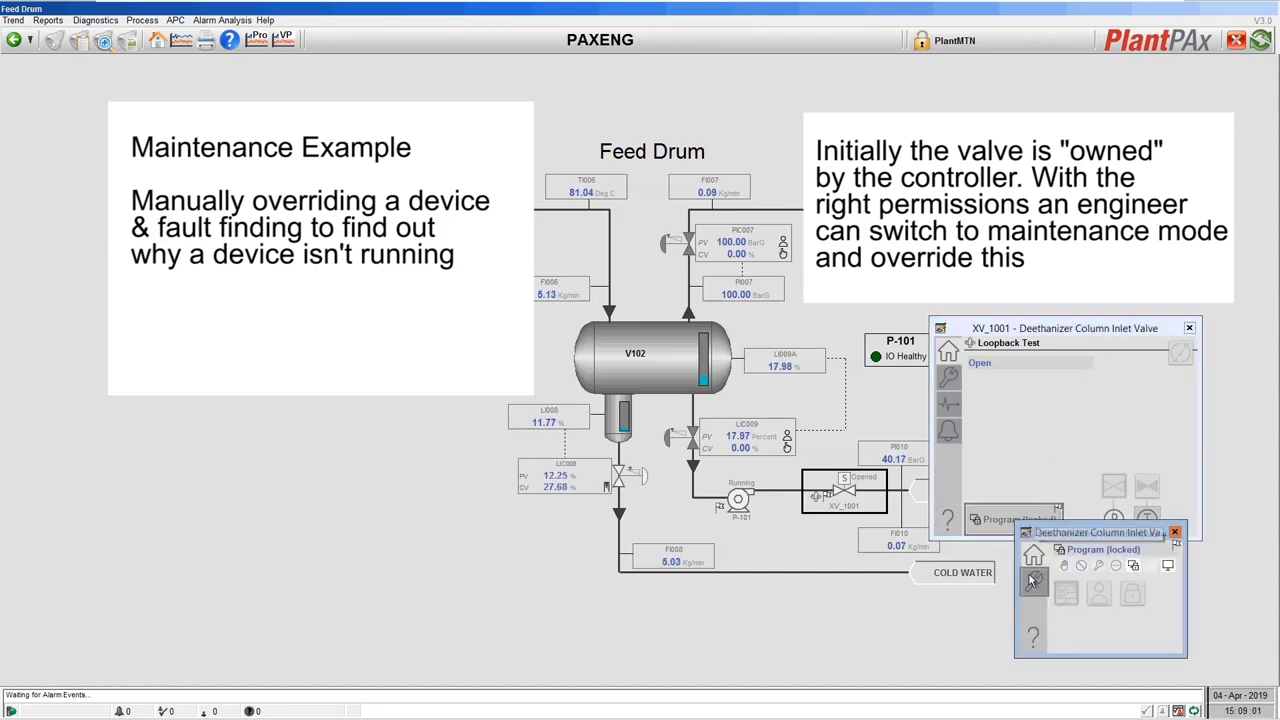
pyautogui.click(1034, 584)
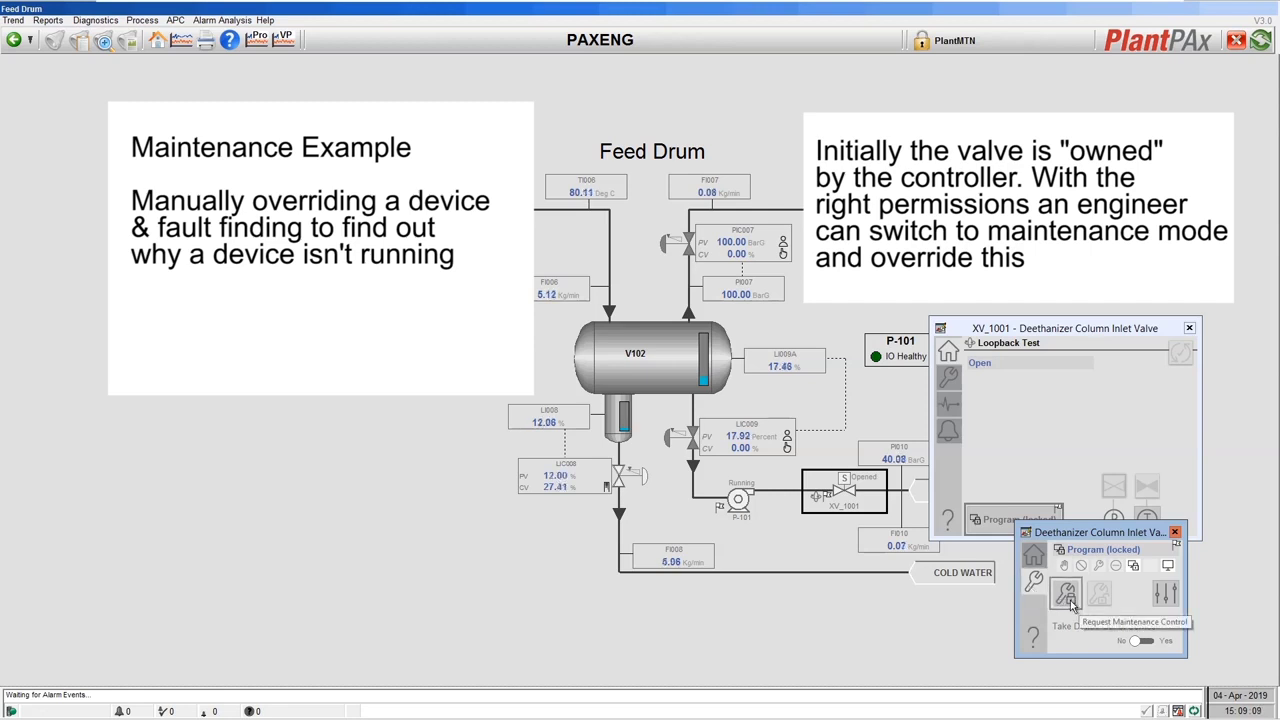
pyautogui.click(1066, 596)
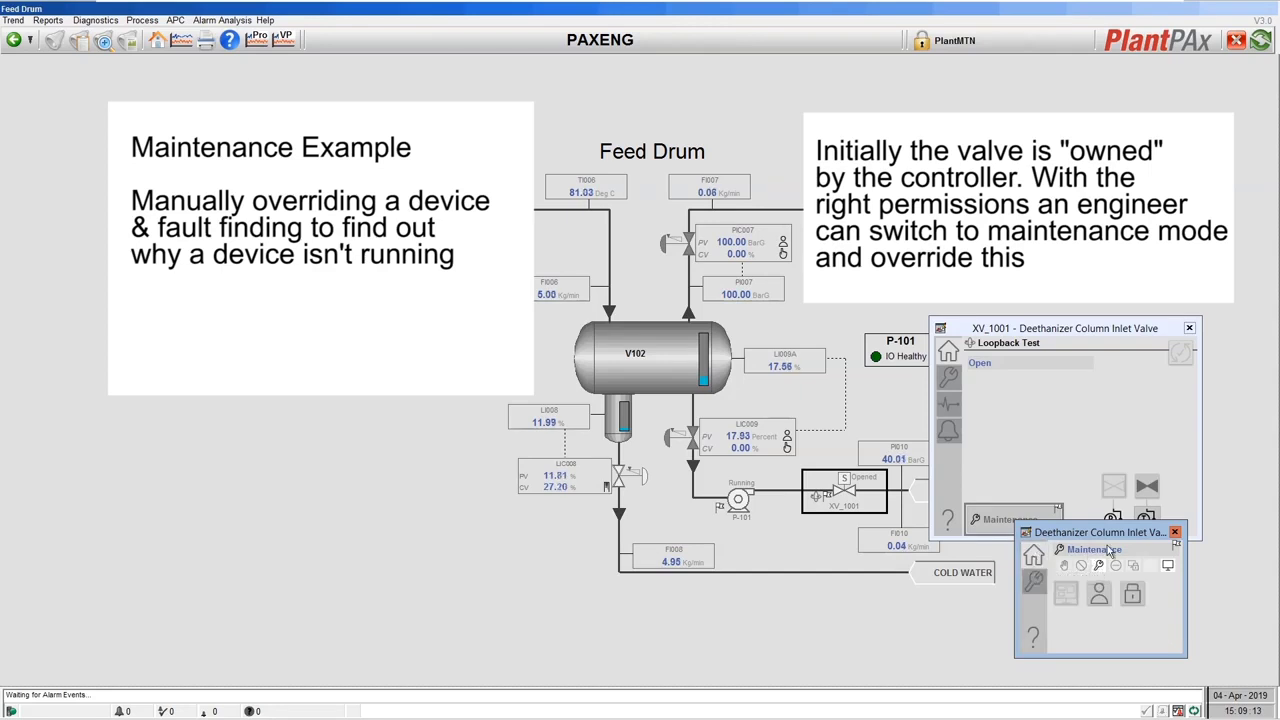
# Command XV_1001 closed, stopping pump P-101, and dismiss the valve faceplate
pyautogui.click(1175, 532)
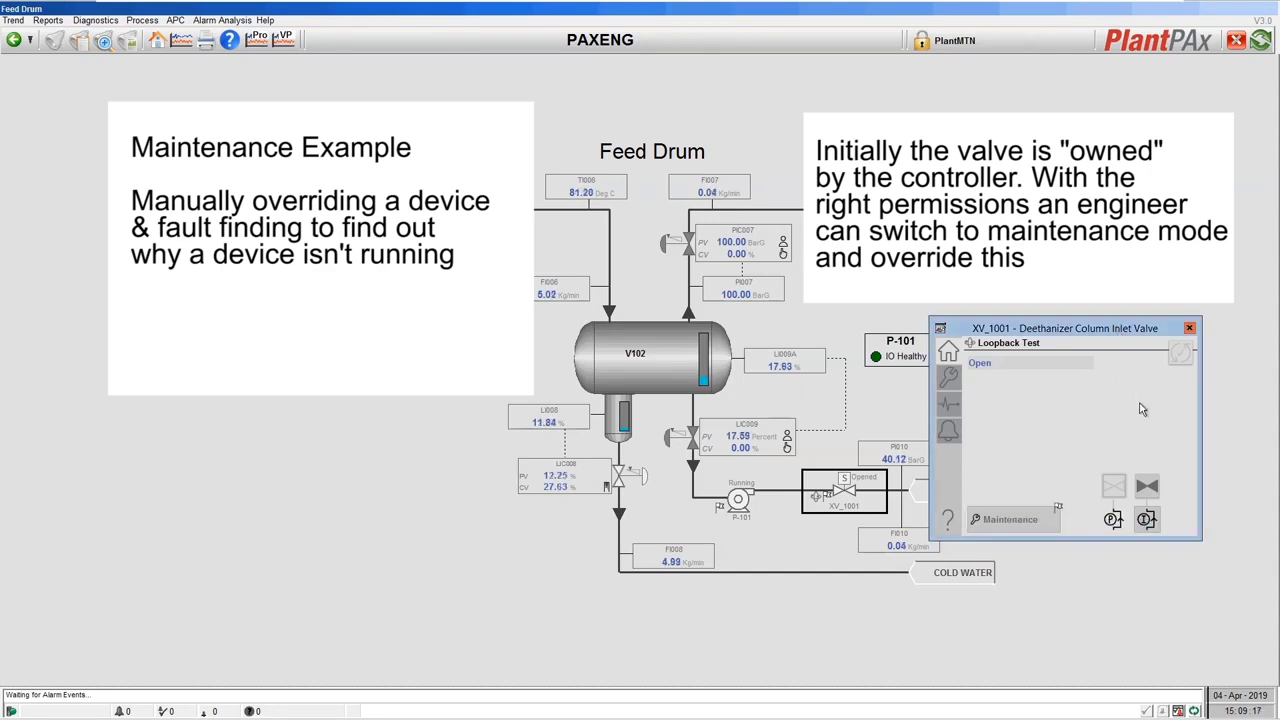
pyautogui.click(1147, 489)
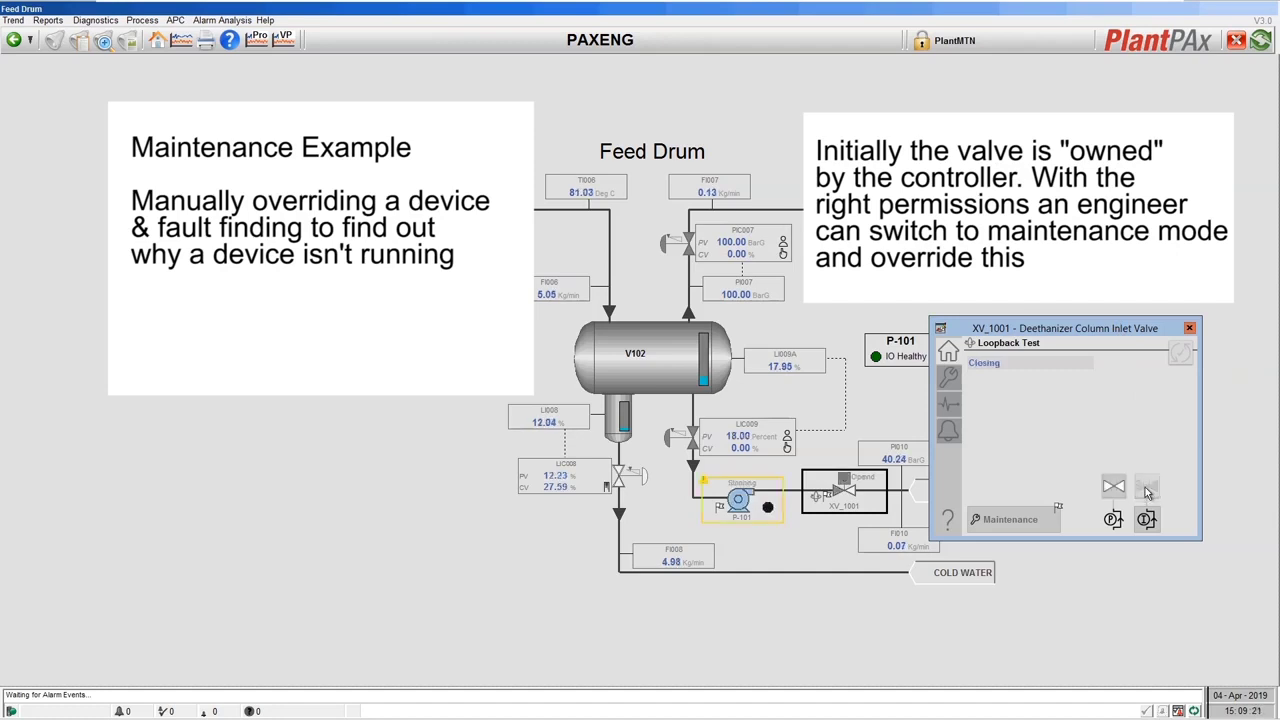
pyautogui.click(1190, 329)
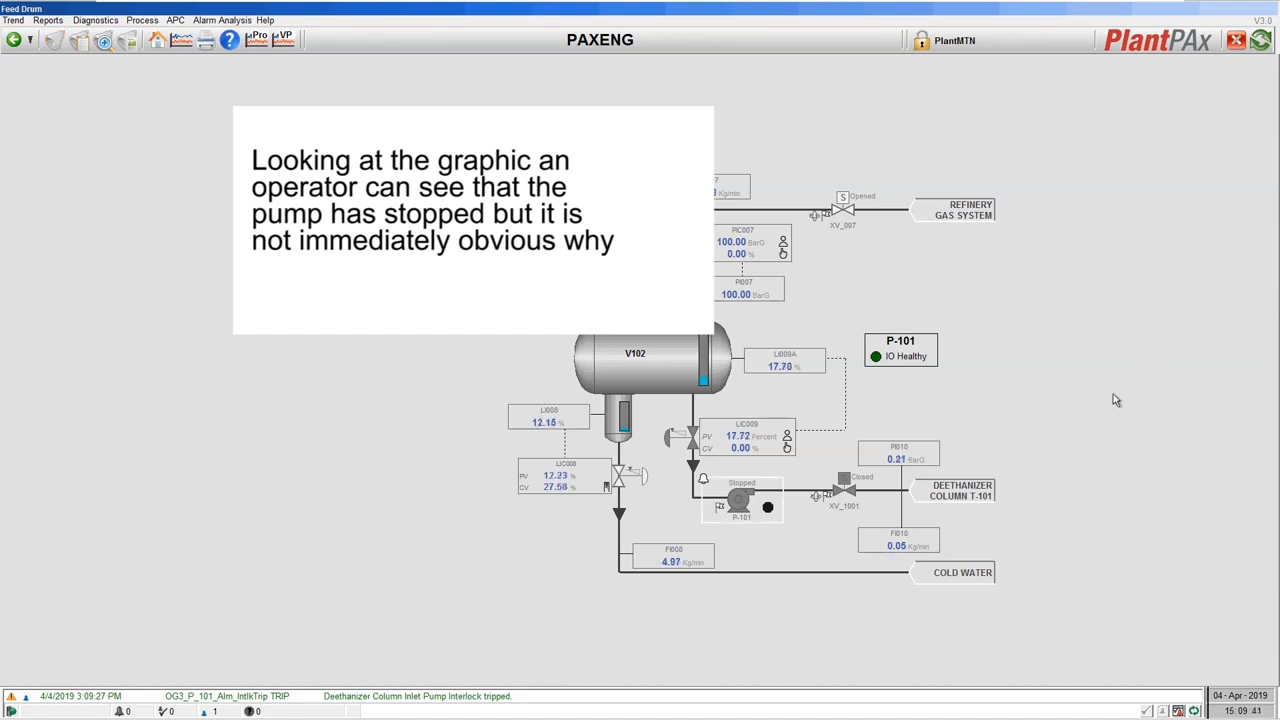
# Open pump P-101's faceplate showing Interlock Trip and move it to the left
pyautogui.click(764, 510)
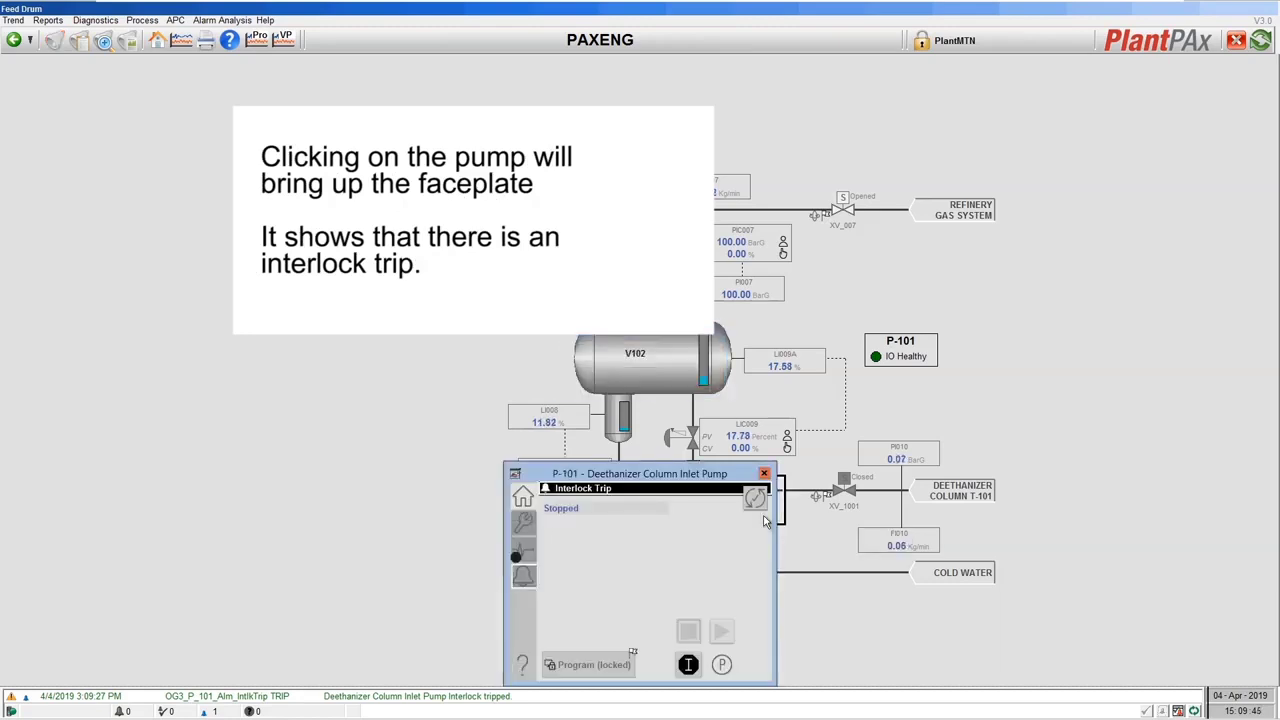
pyautogui.moveTo(690, 456); pyautogui.dragTo(378, 448)
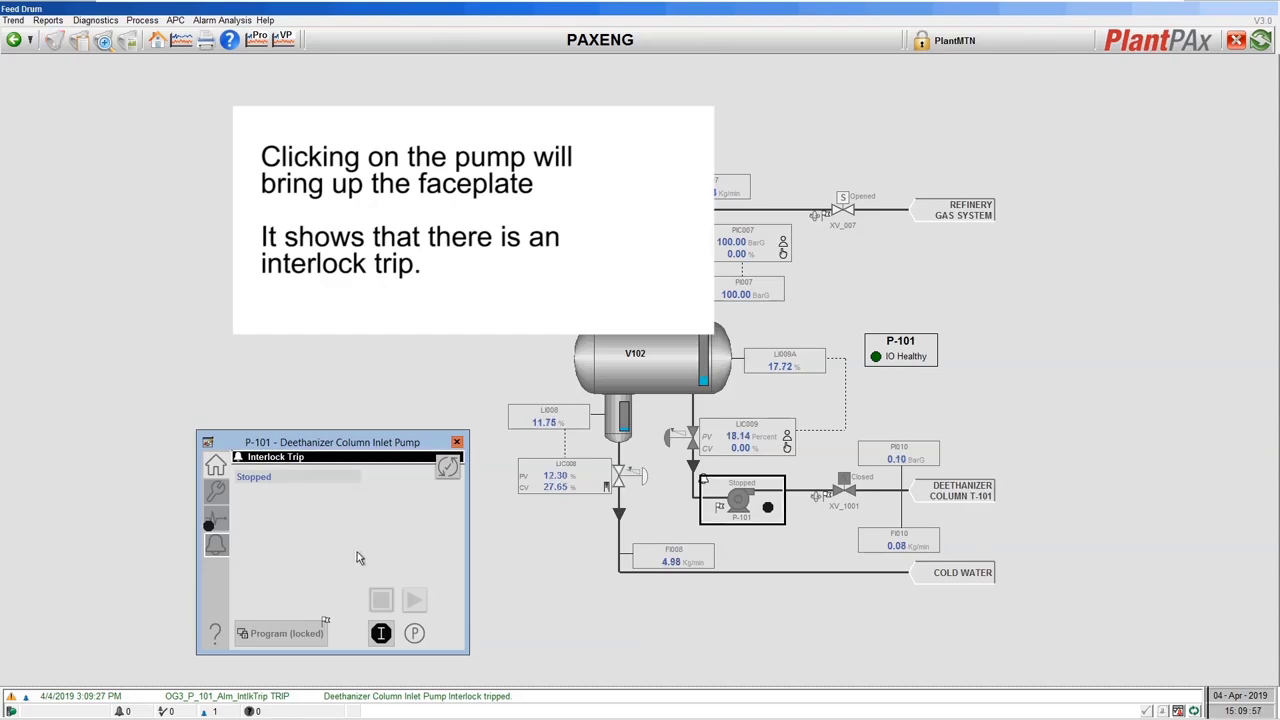
# List P-101's interlocks and bring up the closed XV_1001 faceplate behind Valve Not Open
pyautogui.click(381, 636)
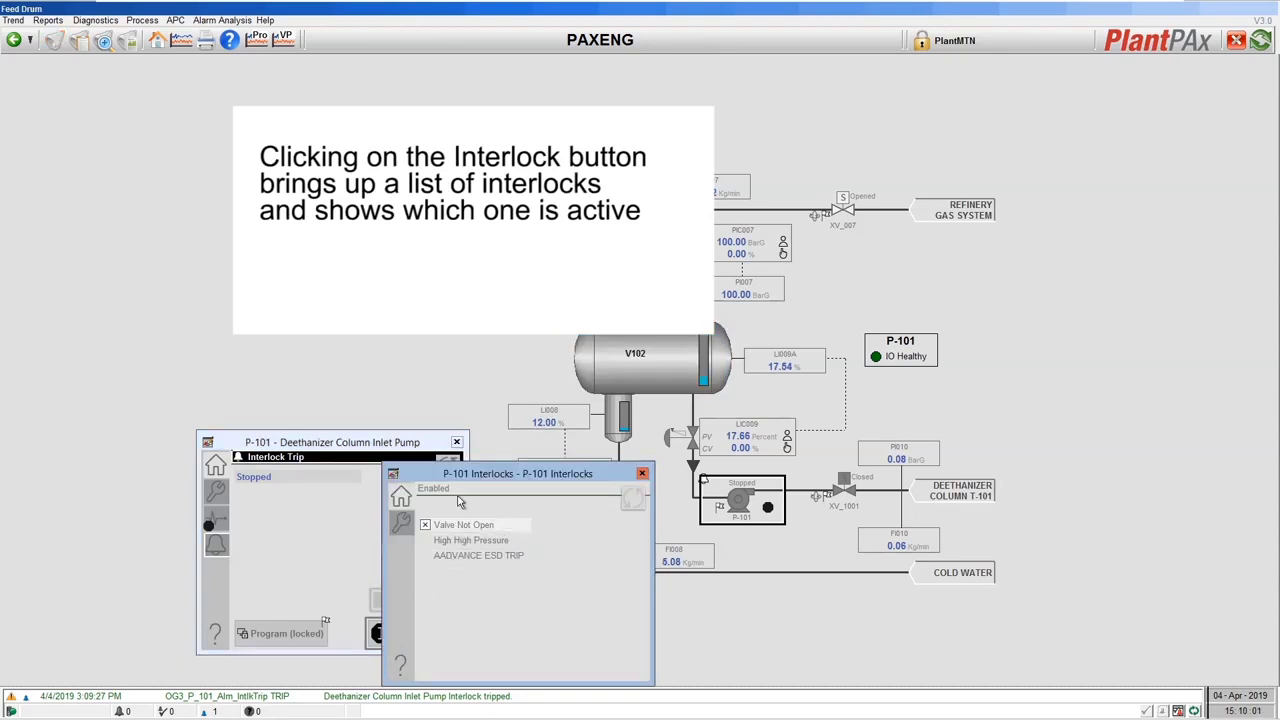
pyautogui.moveTo(444, 478); pyautogui.dragTo(541, 445)
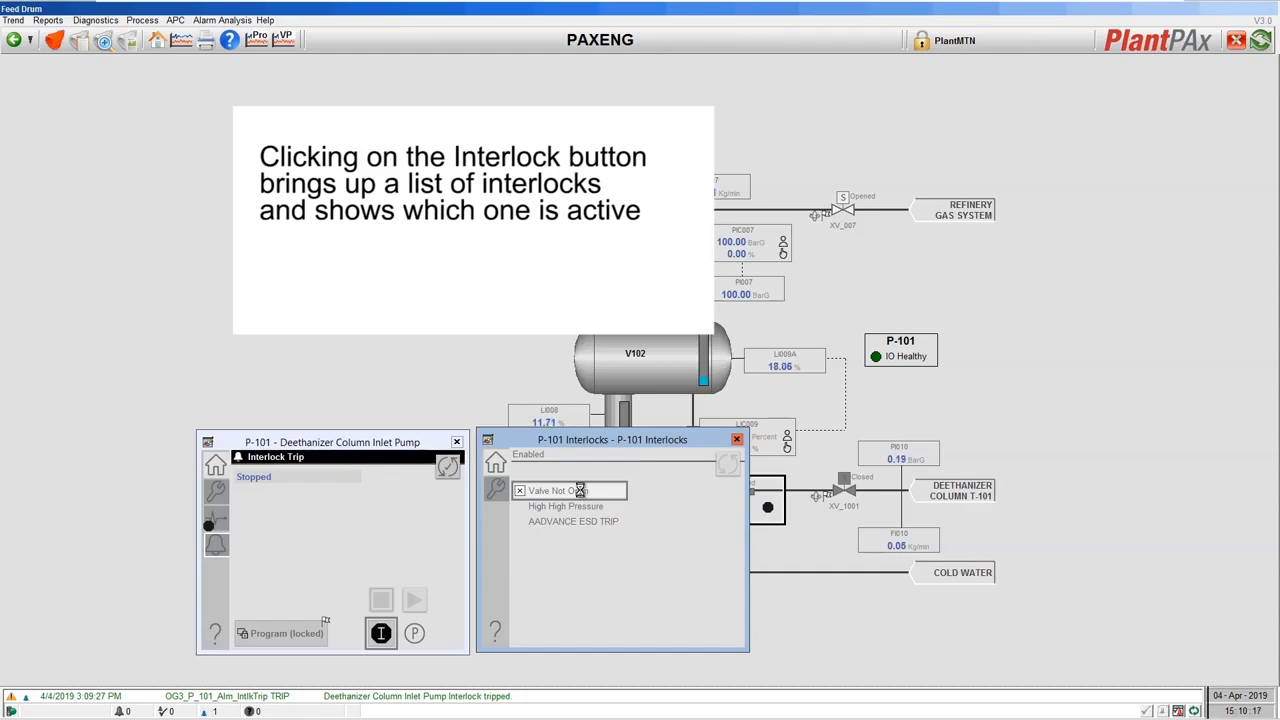
pyautogui.moveTo(606, 469); pyautogui.dragTo(911, 437)
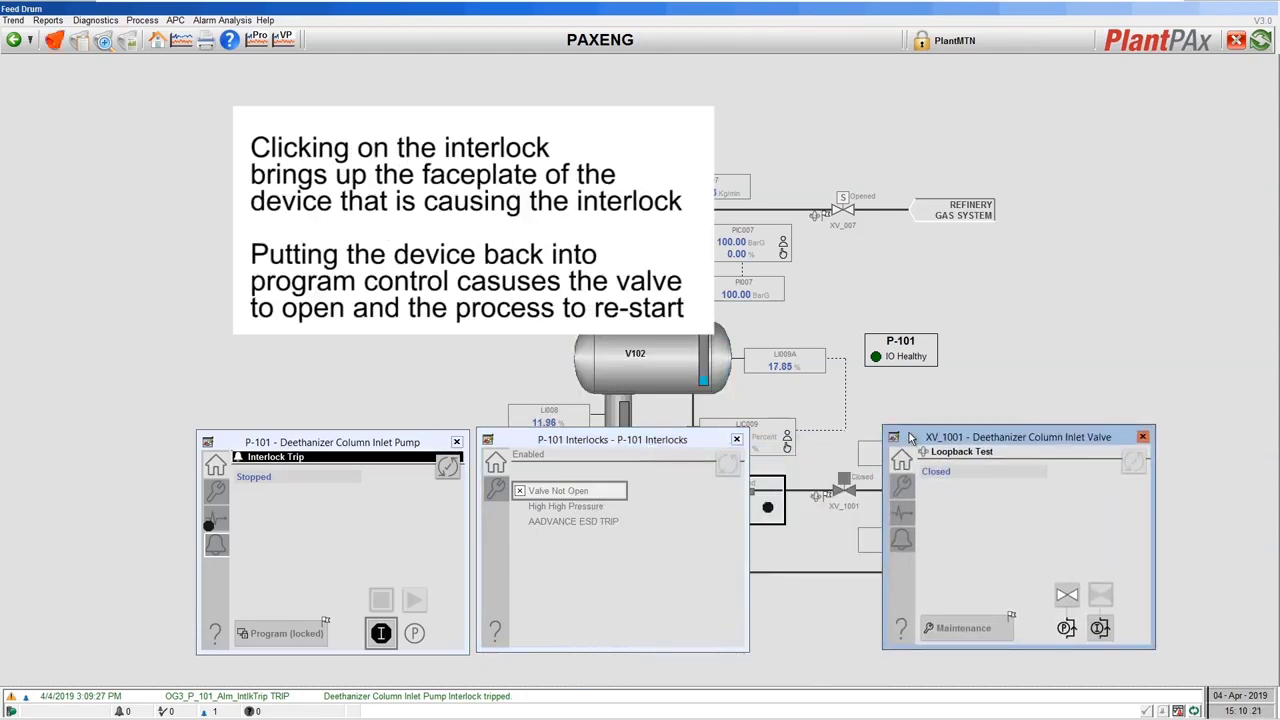
pyautogui.click(580, 507)
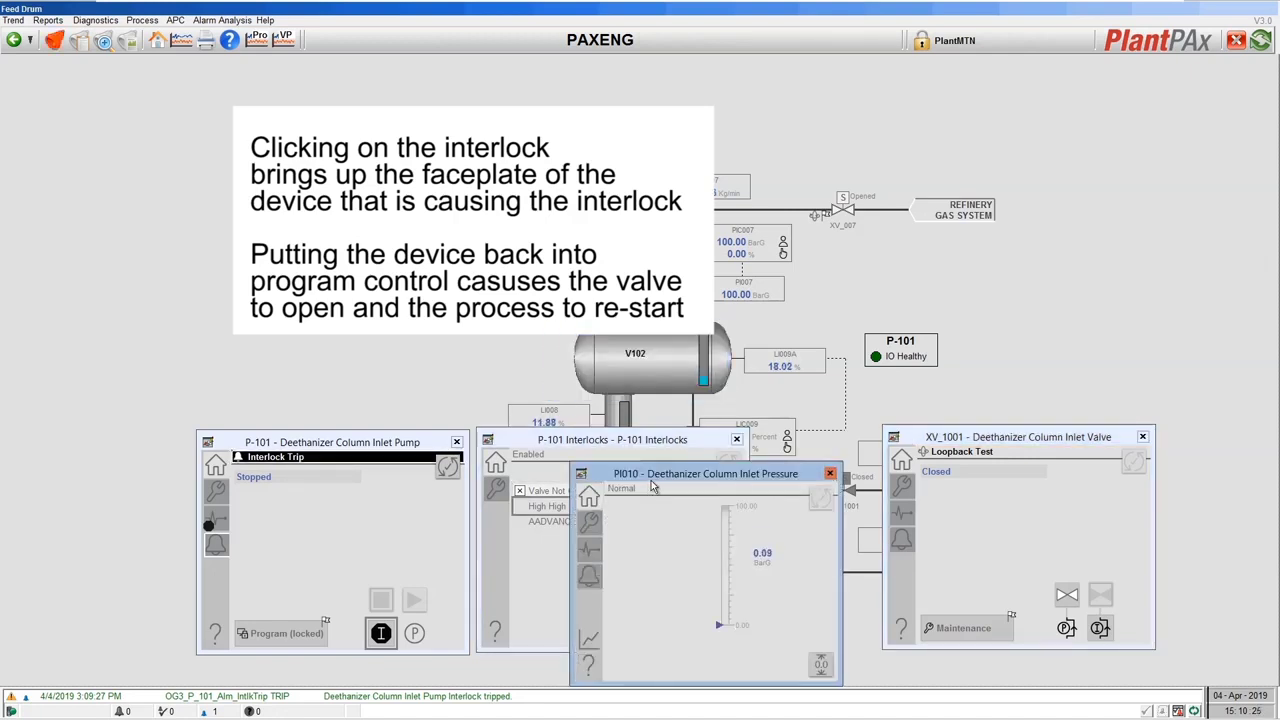
pyautogui.moveTo(652, 476); pyautogui.dragTo(677, 198)
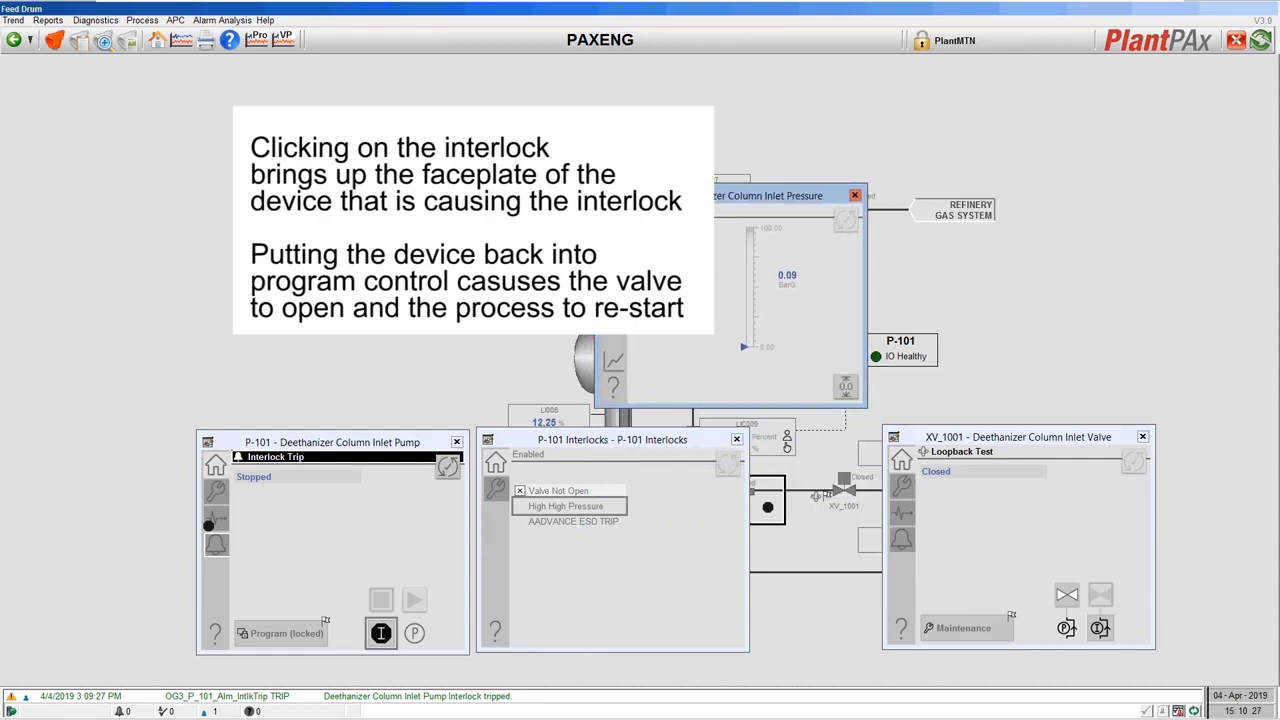
pyautogui.click(853, 196)
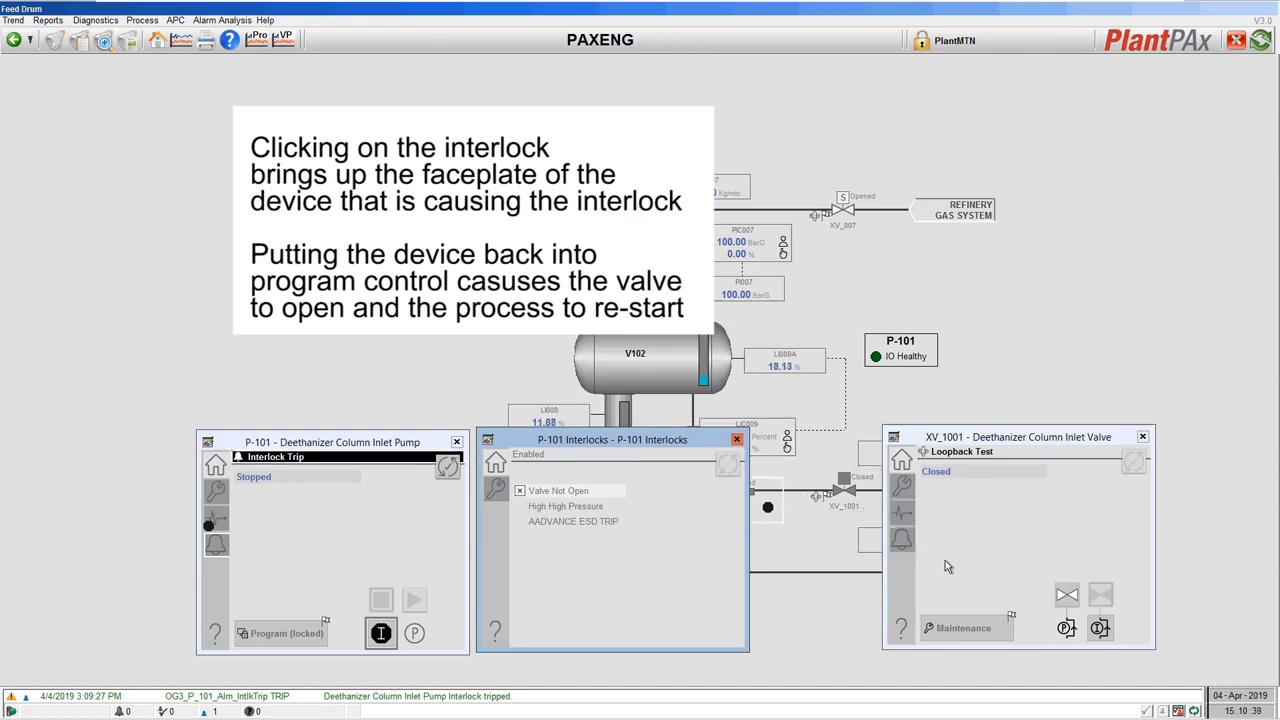
# Release maintenance control of XV_1001 so it returns to program and opens
pyautogui.click(978, 628)
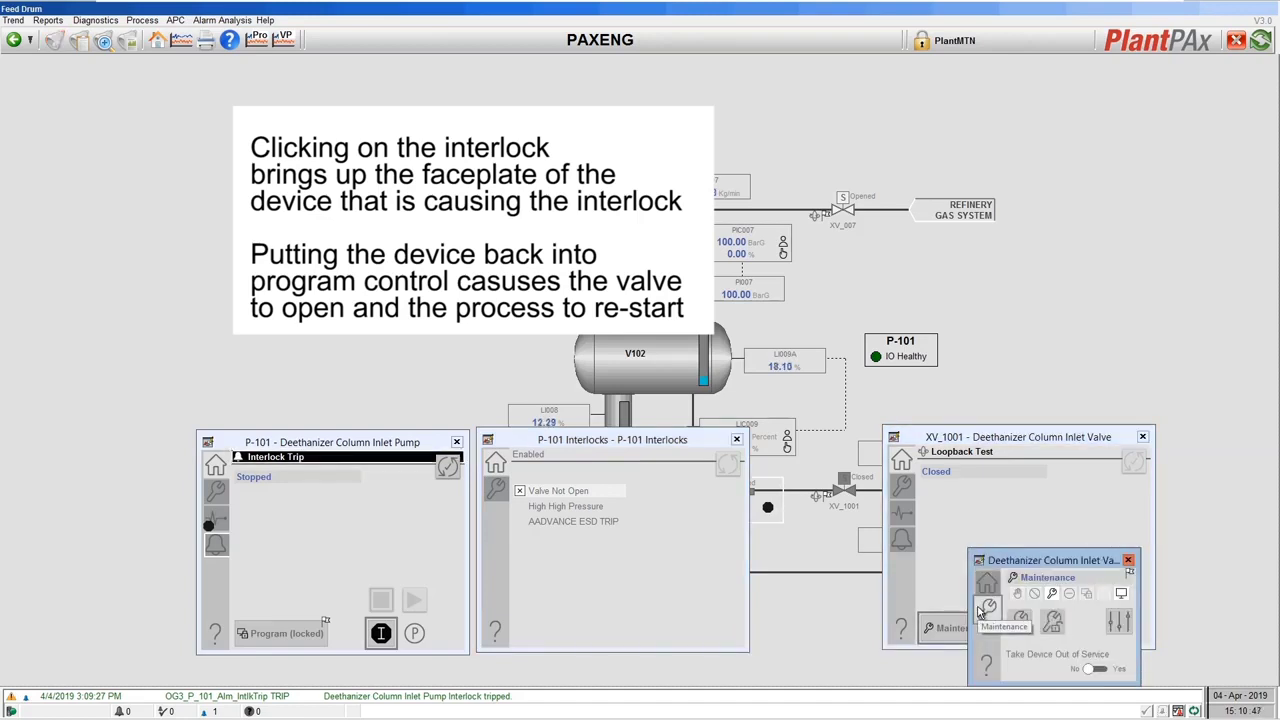
pyautogui.click(985, 608)
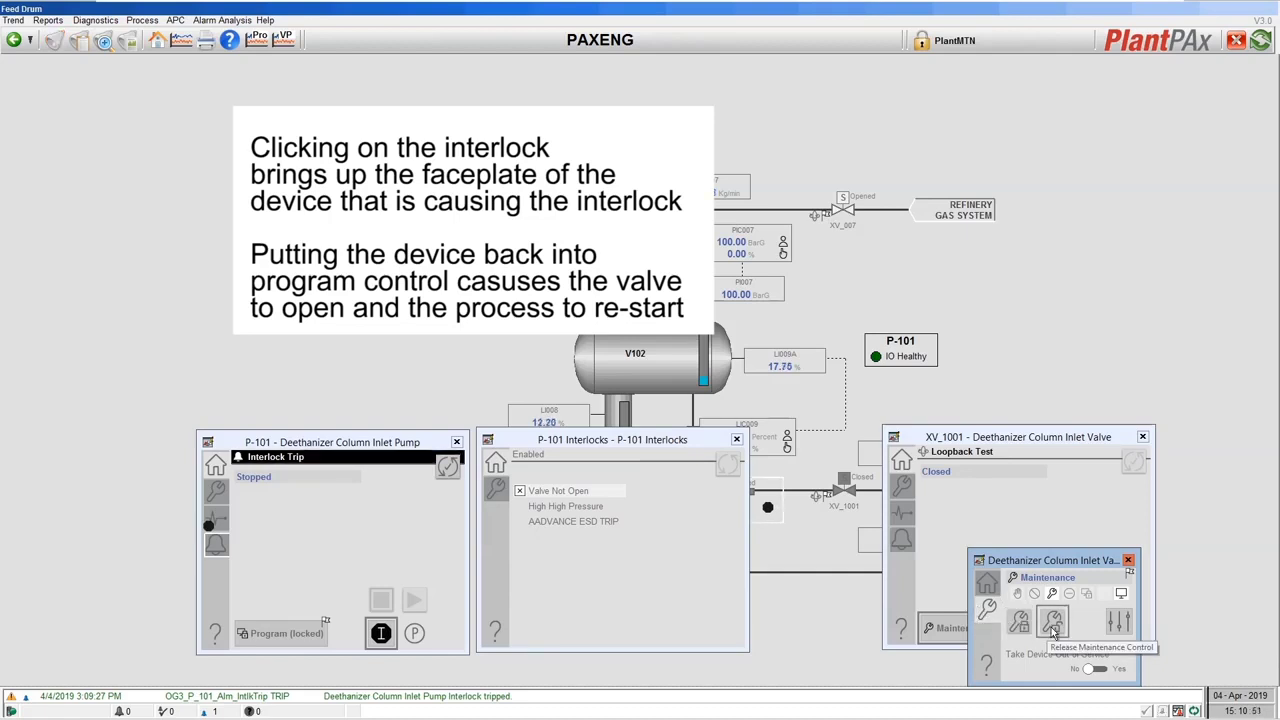
pyautogui.click(1052, 628)
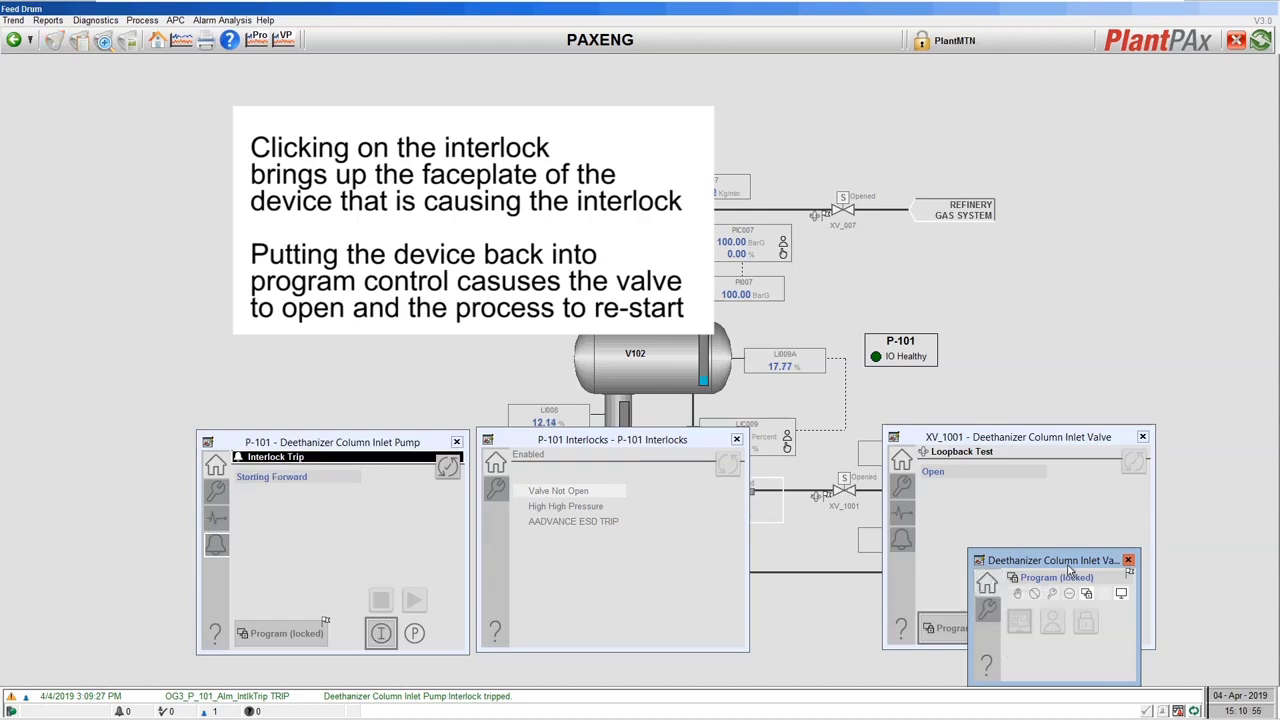
# Close the command source window and the XV_1001 valve faceplate
pyautogui.click(1128, 560)
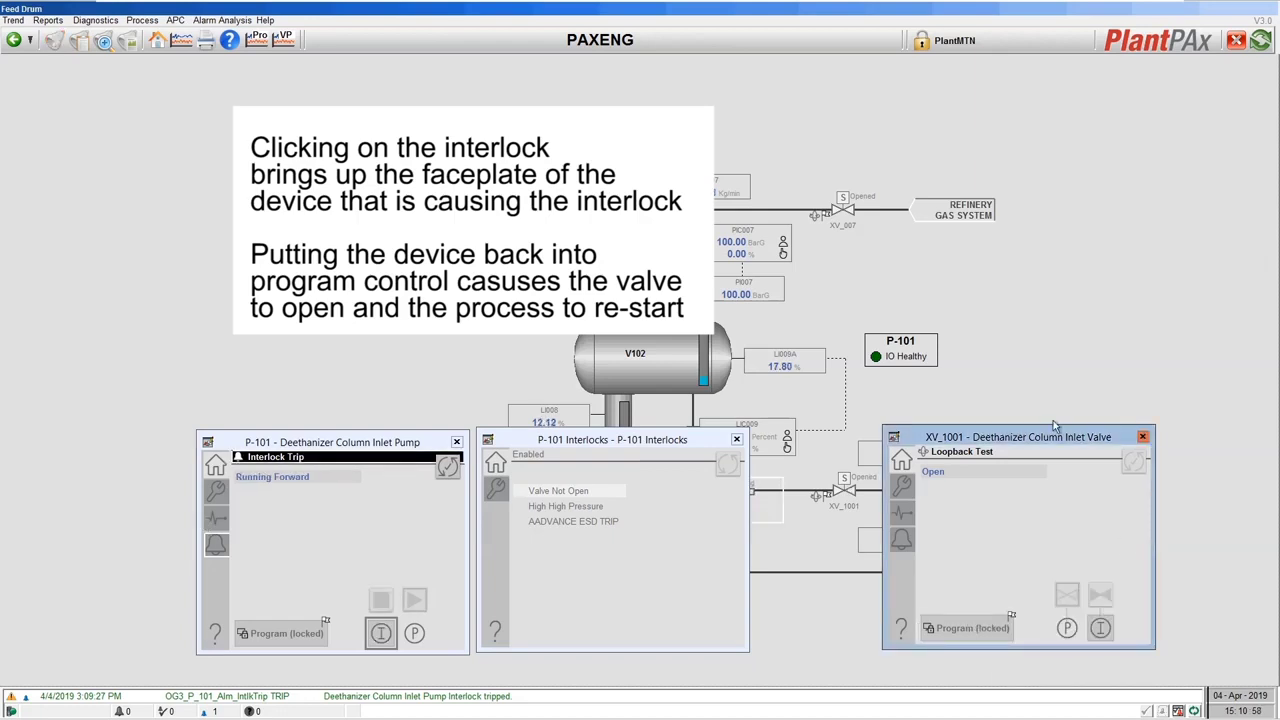
pyautogui.moveTo(1018, 446); pyautogui.dragTo(1030, 437)
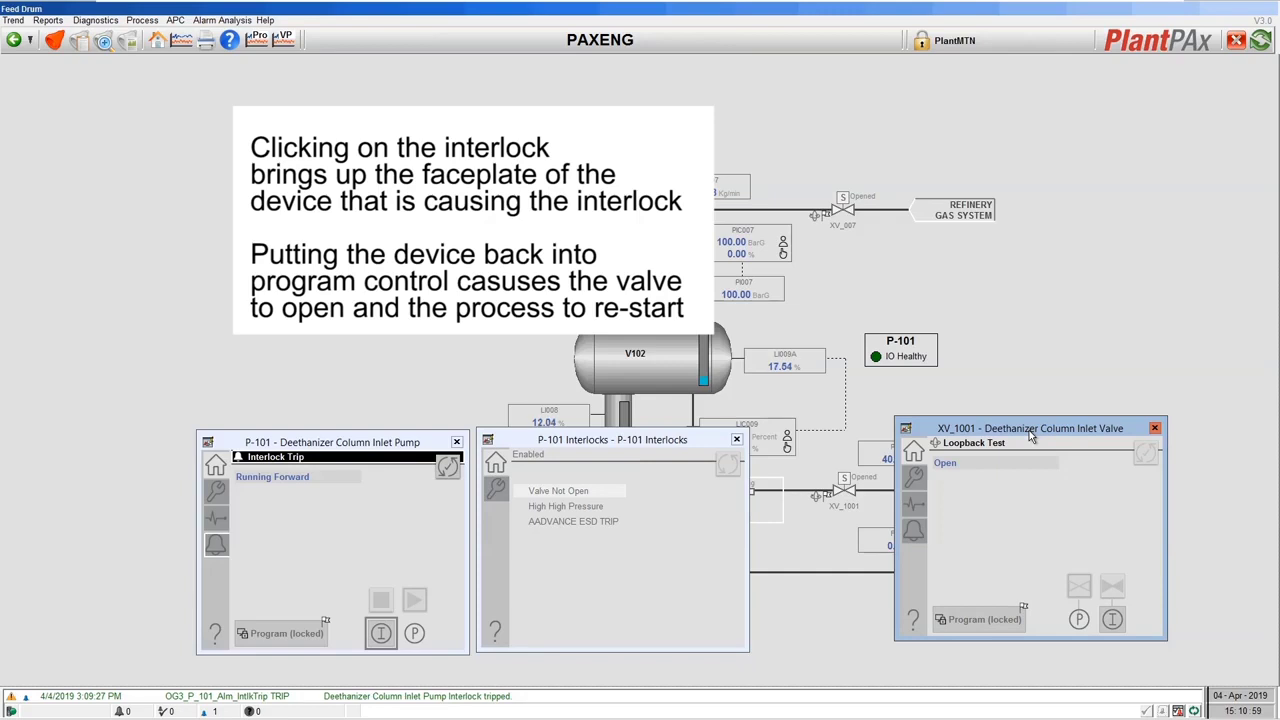
pyautogui.click(1154, 430)
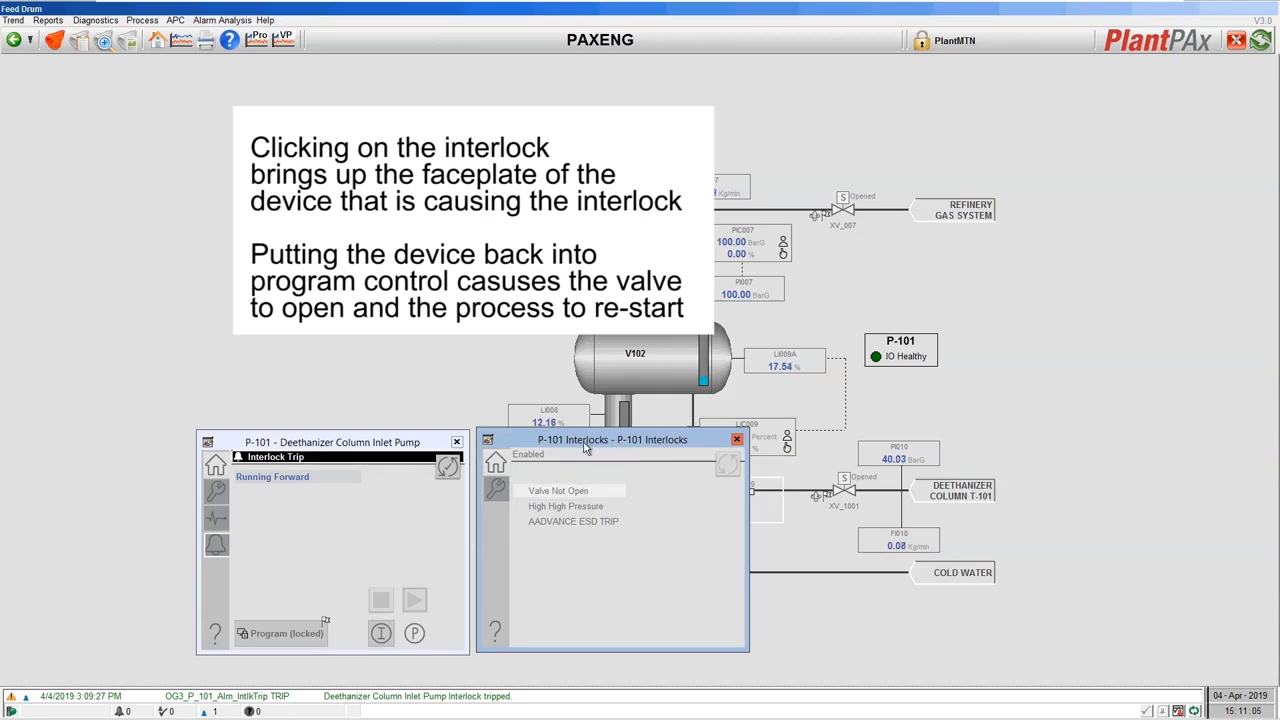
# Close the P-101 Interlocks list and acknowledge the pump's Interlock Trip alarm
pyautogui.moveTo(603, 443); pyautogui.dragTo(940, 443)
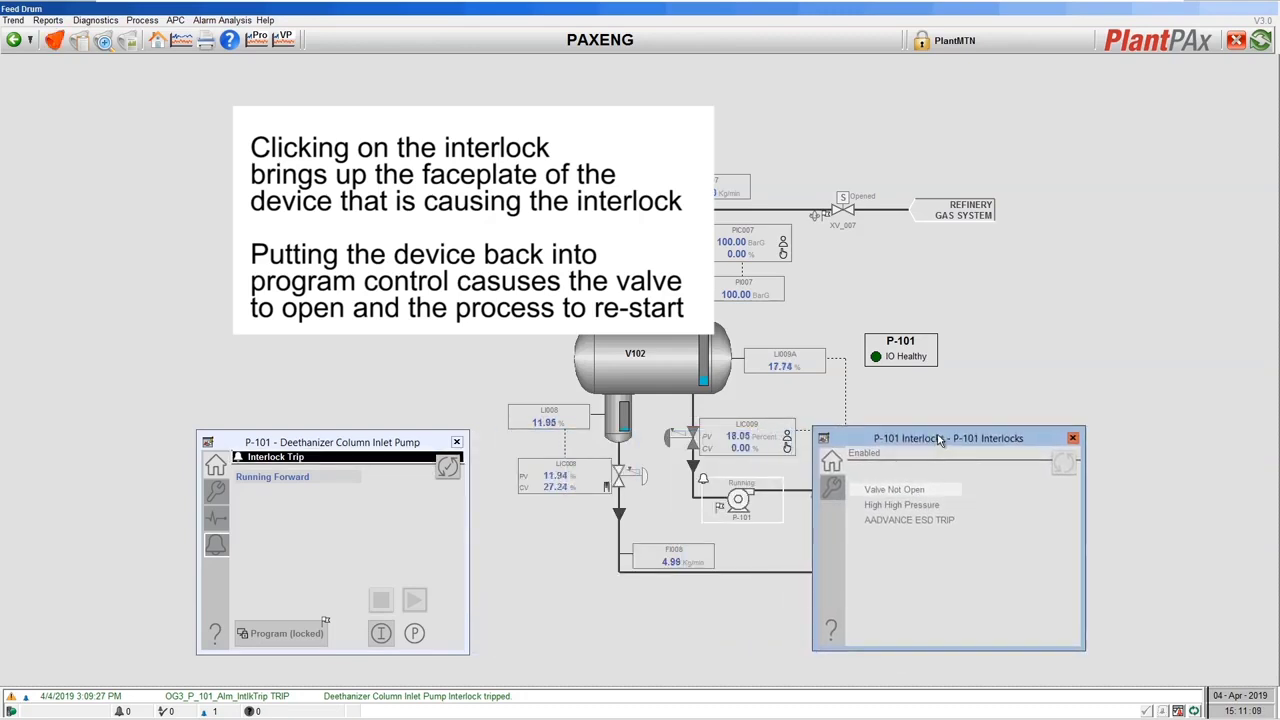
pyautogui.click(1072, 439)
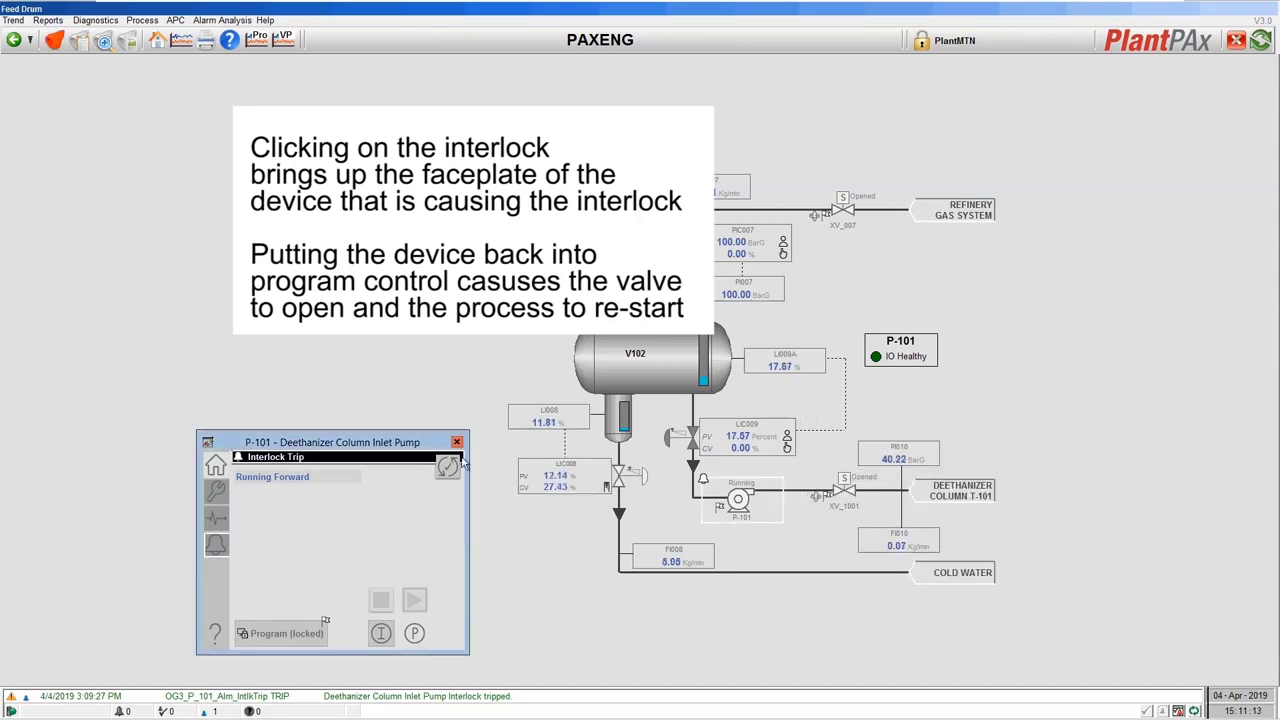
pyautogui.moveTo(394, 448); pyautogui.dragTo(411, 445)
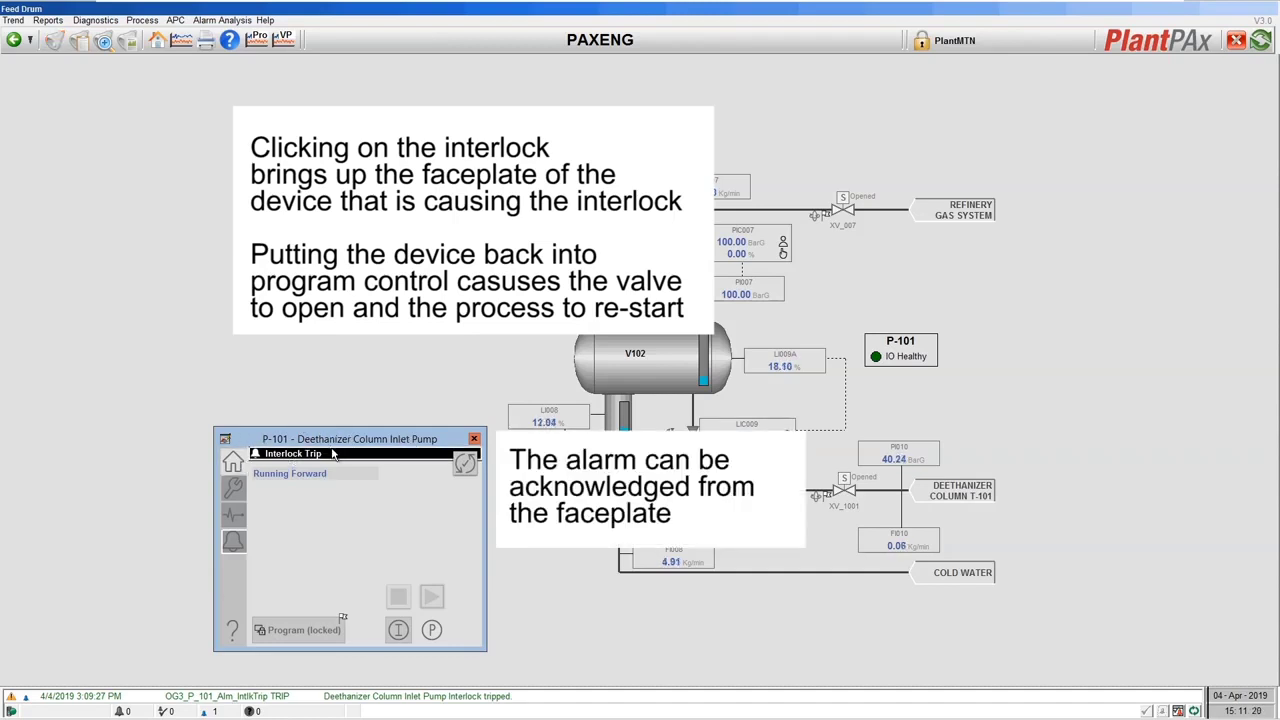
pyautogui.click(466, 465)
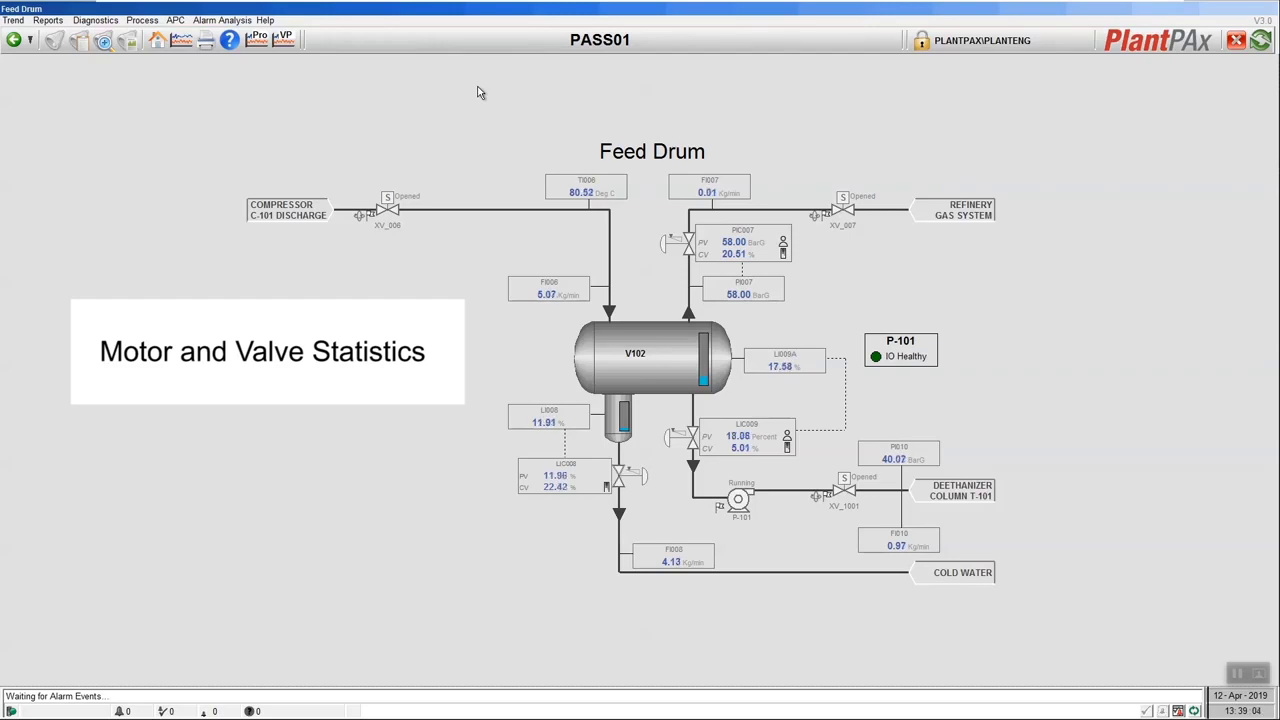
pyautogui.click(750, 499)
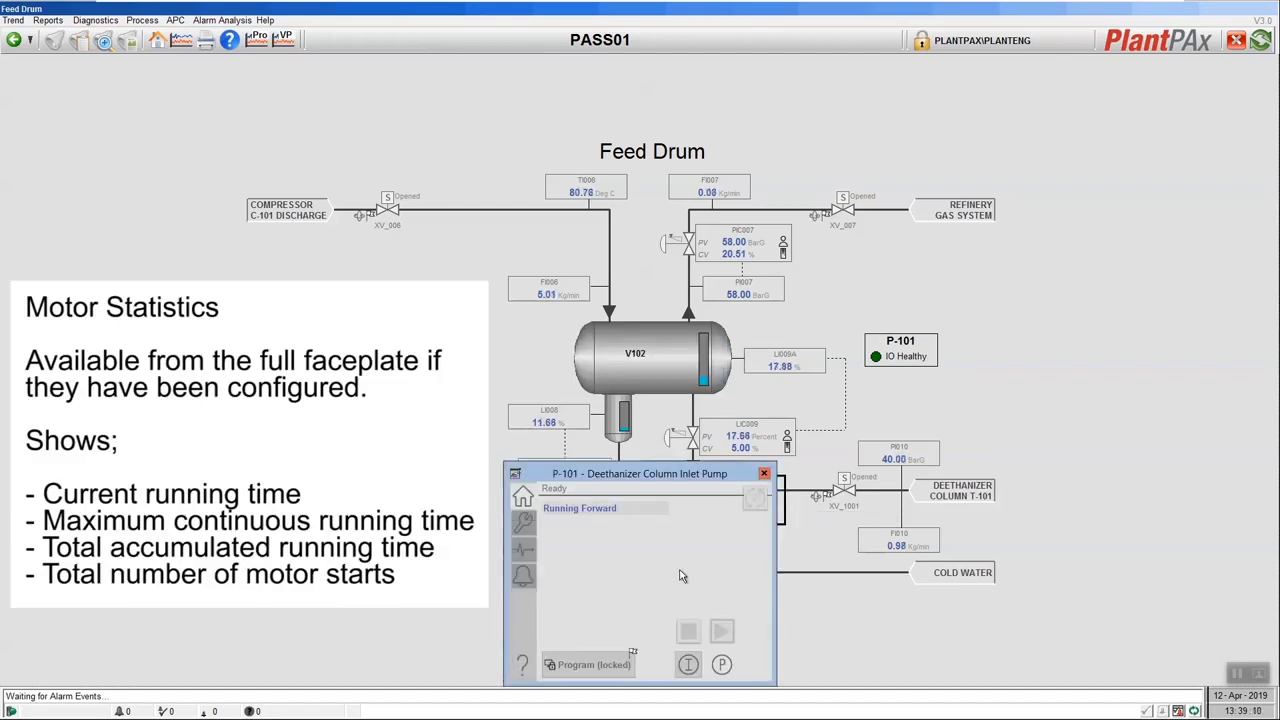
pyautogui.click(521, 530)
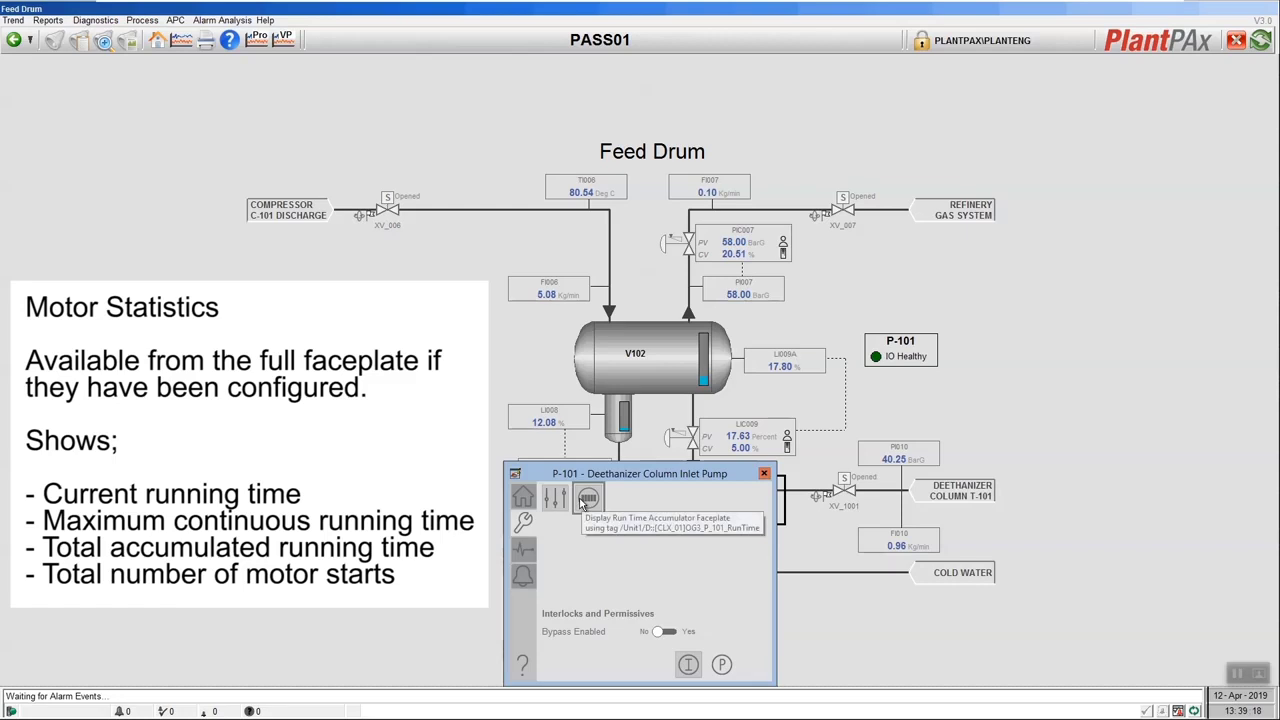
pyautogui.click(587, 498)
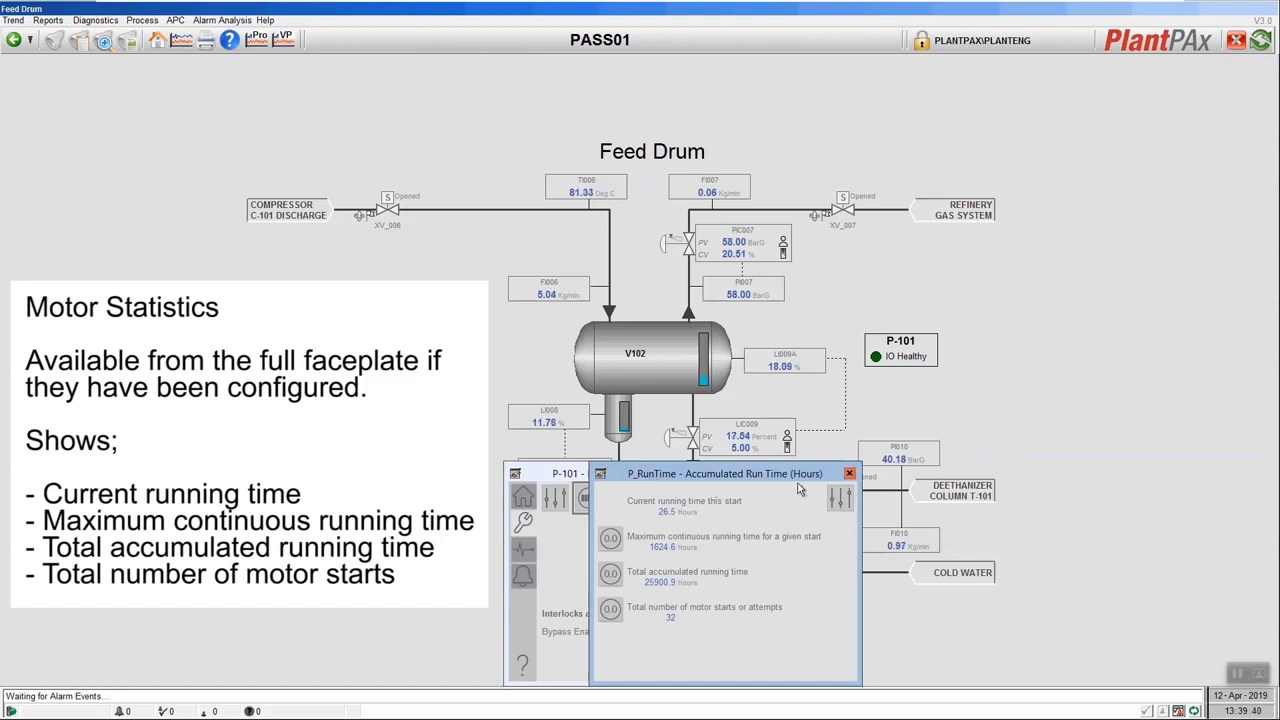
pyautogui.click(849, 475)
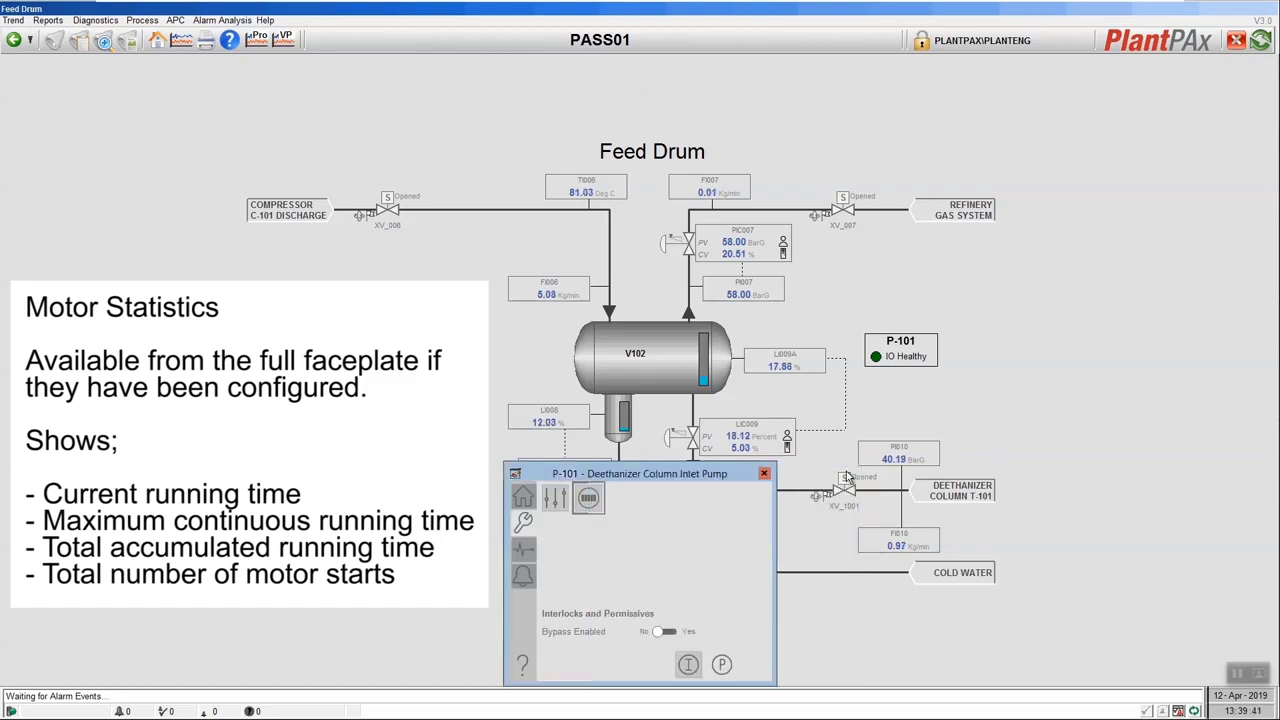
pyautogui.click(766, 474)
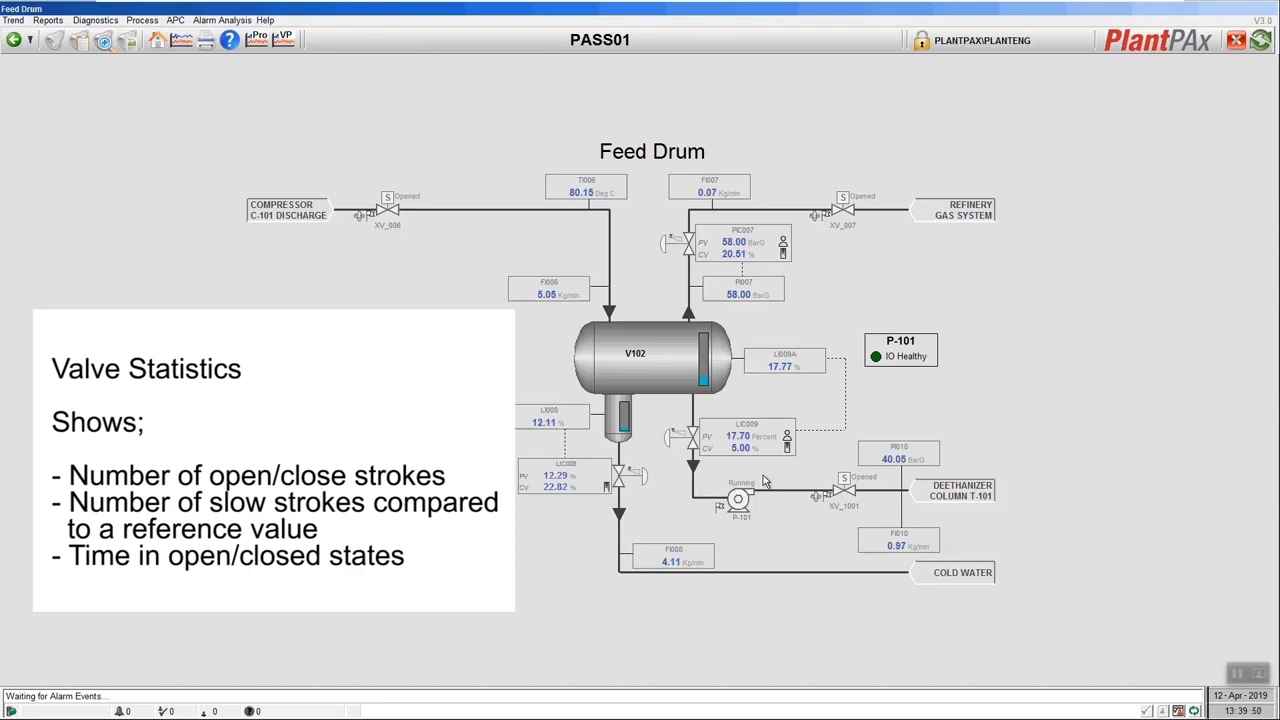
# Open XV_1001's Valve Stats showing 128 close and 184 open strokes with state times
pyautogui.click(848, 493)
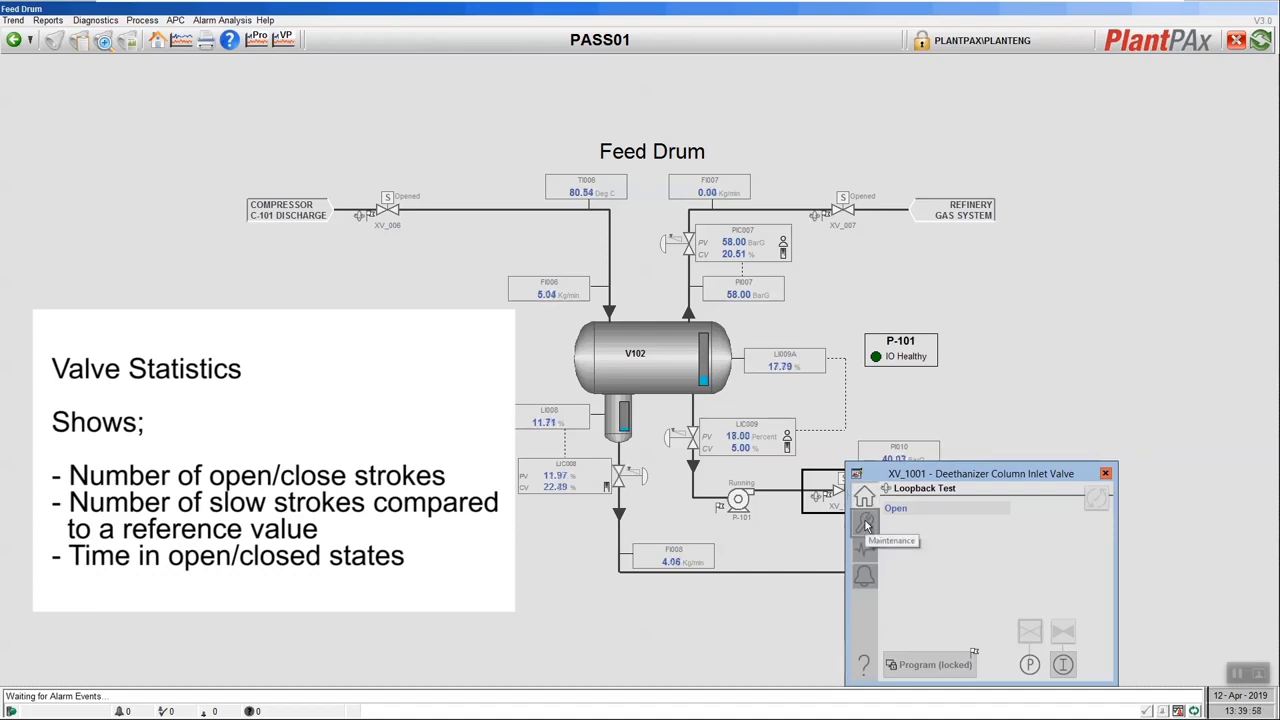
pyautogui.click(866, 523)
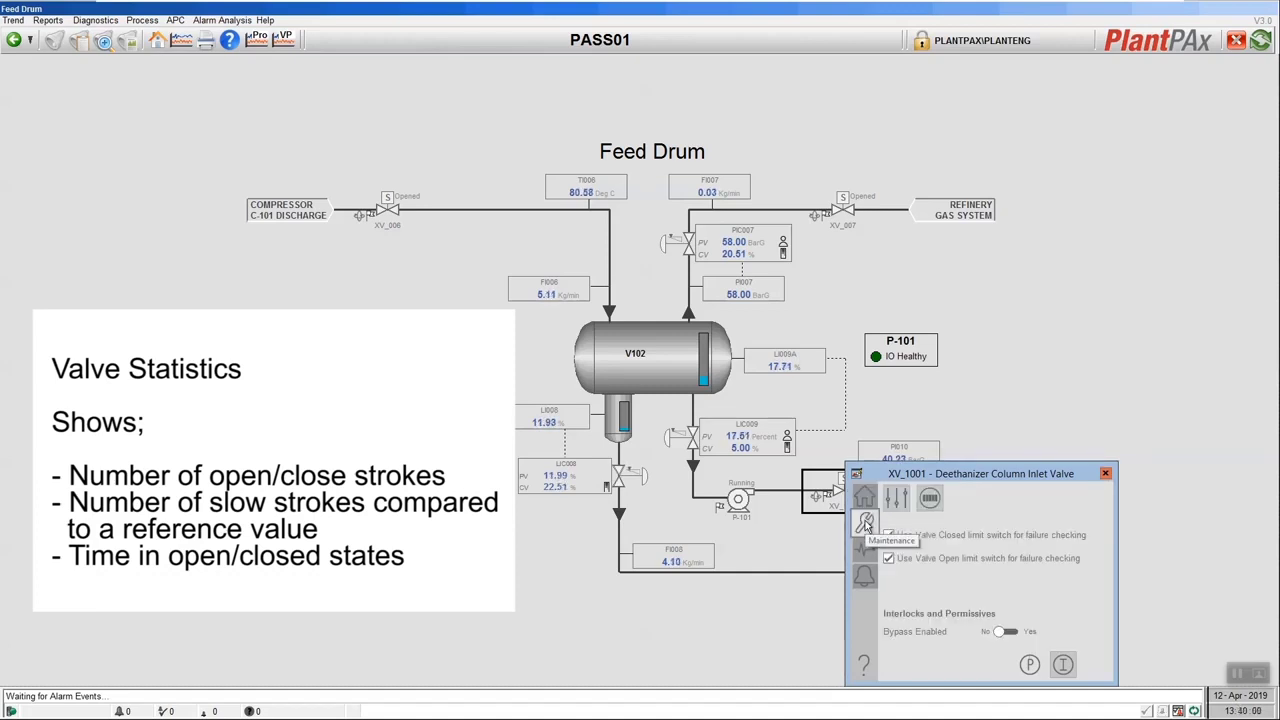
pyautogui.click(930, 499)
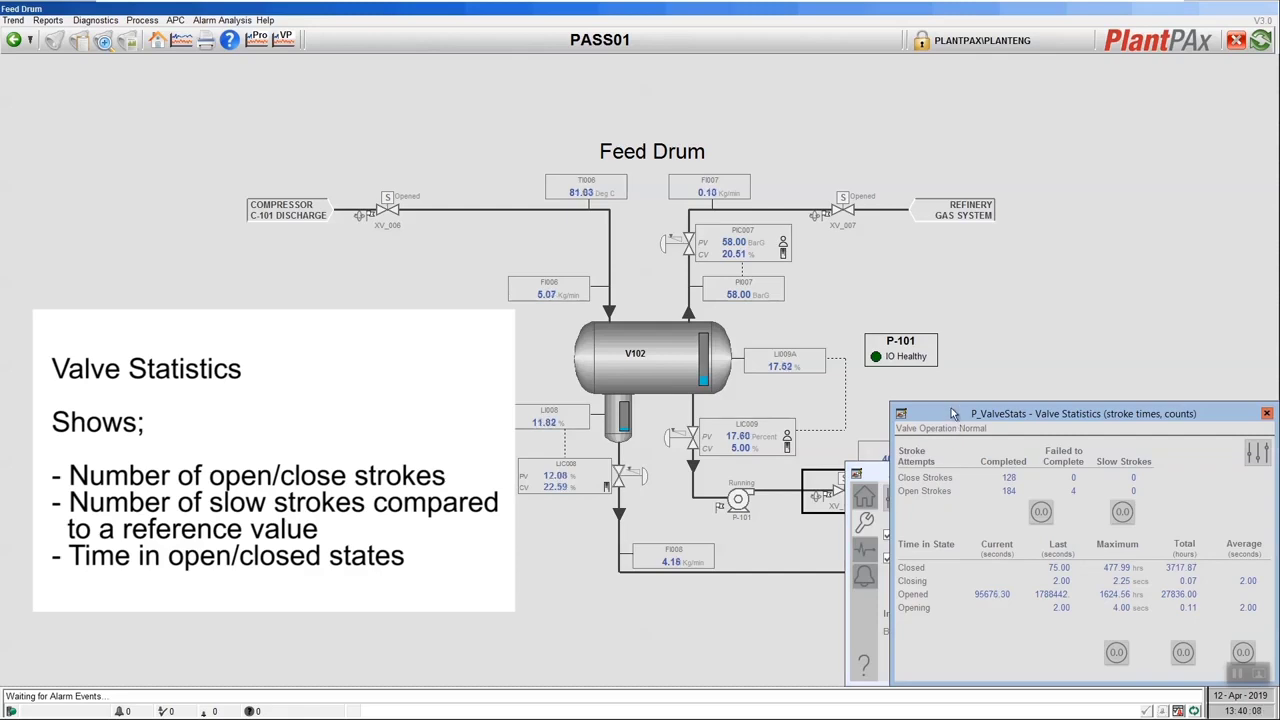
pyautogui.moveTo(951, 412); pyautogui.dragTo(907, 408)
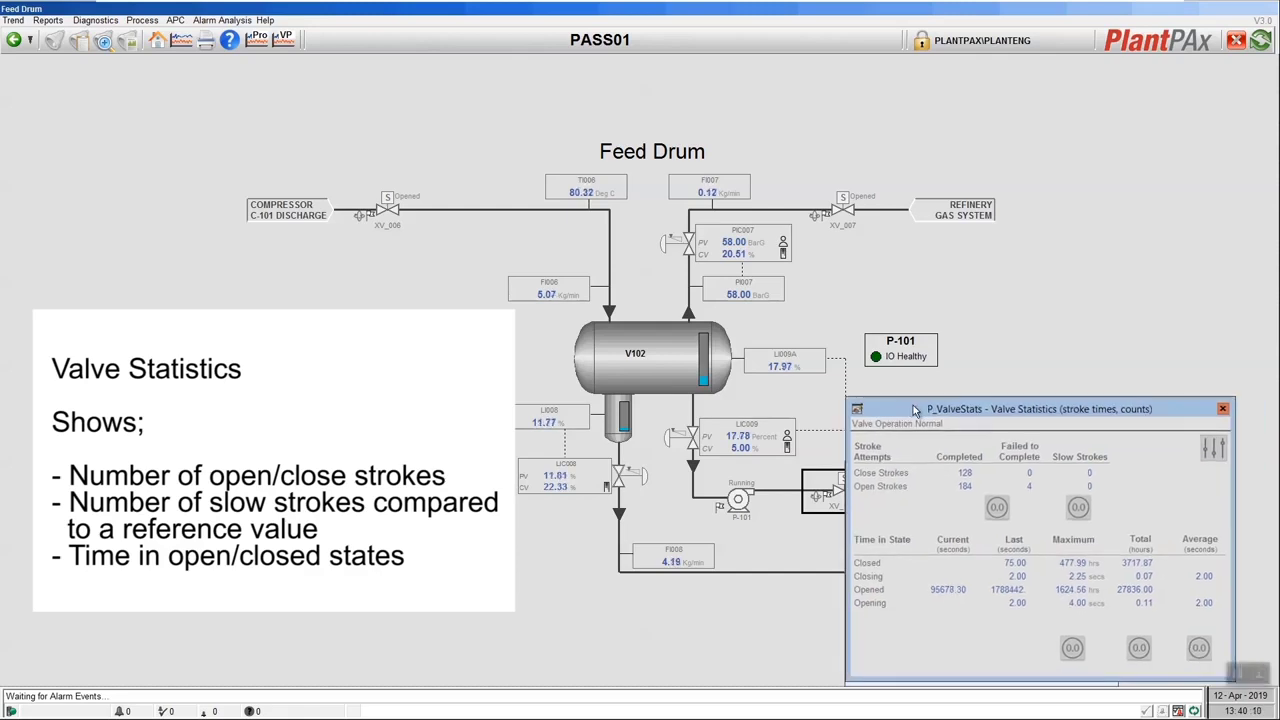